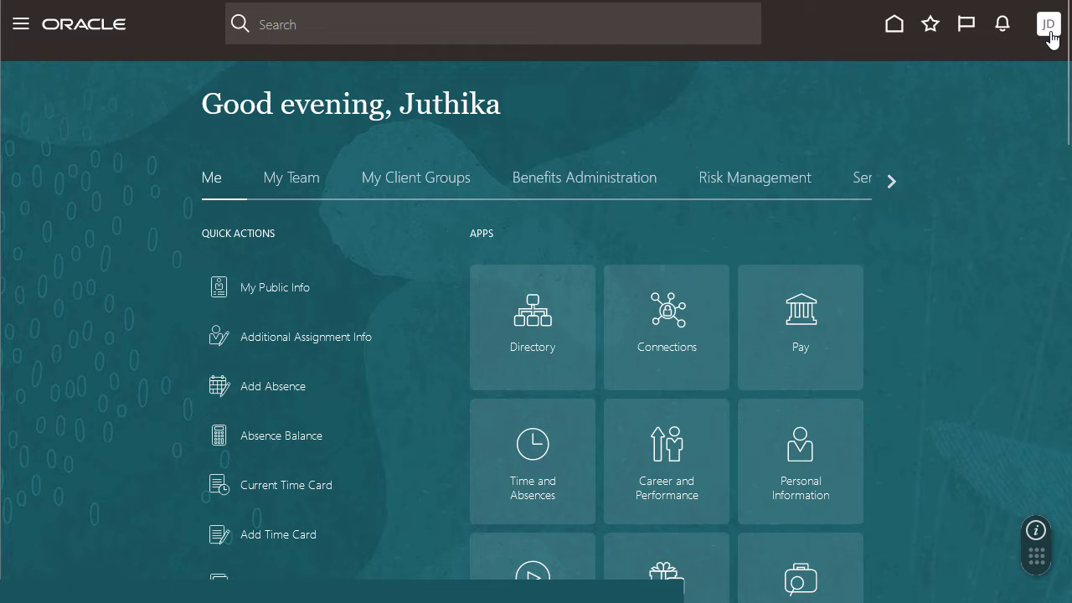
Step: From Setup and Maintenance, search tasks for 'Manage Administrator' and open Manage Administrator Profile Values
{"action": "left_click", "coordinate": [1048, 27]}
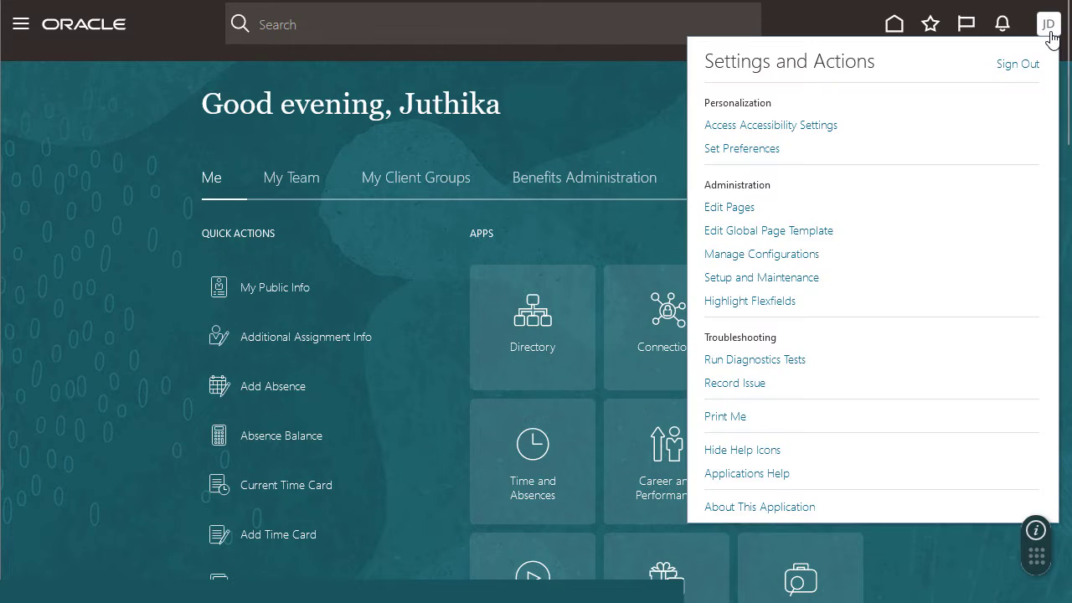
{"action": "left_click", "coordinate": [810, 285]}
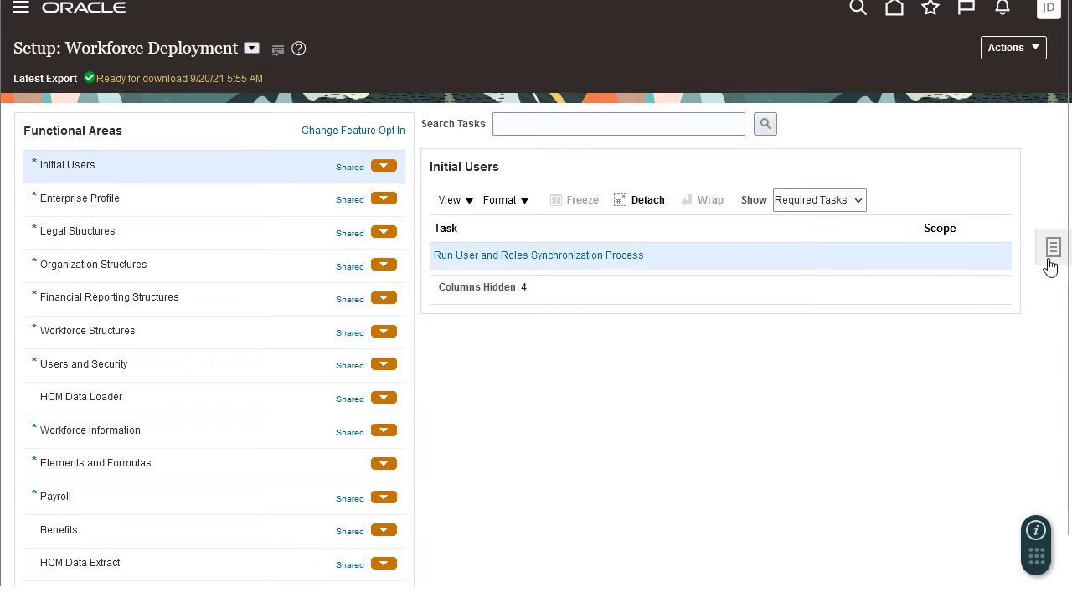
{"action": "left_click", "coordinate": [1049, 261]}
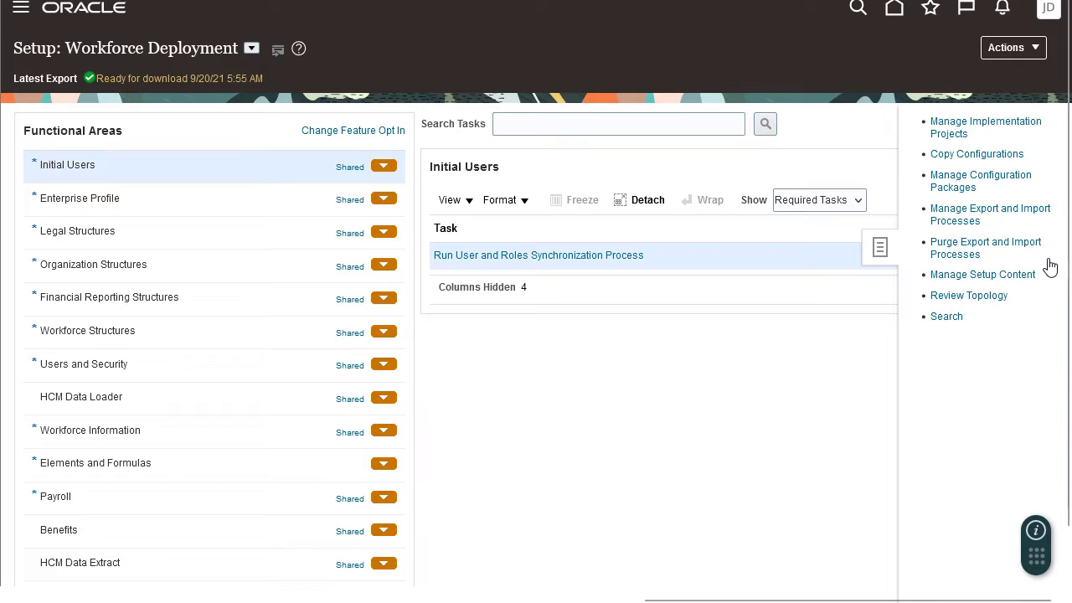
{"action": "left_click", "coordinate": [951, 318]}
{"action": "type", "text": "Manage A"}
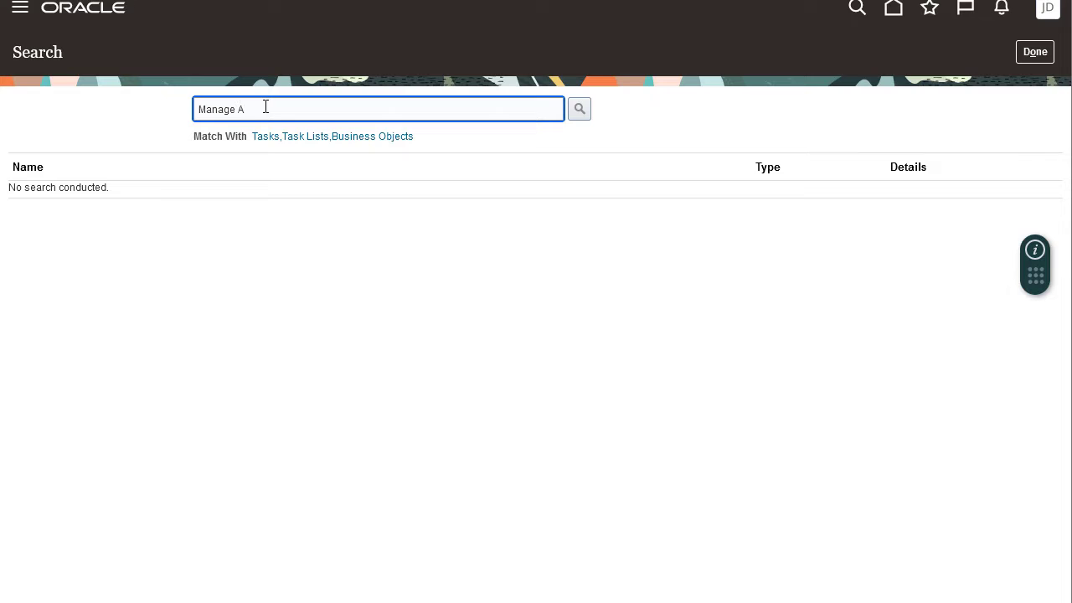
{"action": "type", "text": "dministrator"}
{"action": "left_click", "coordinate": [580, 110]}
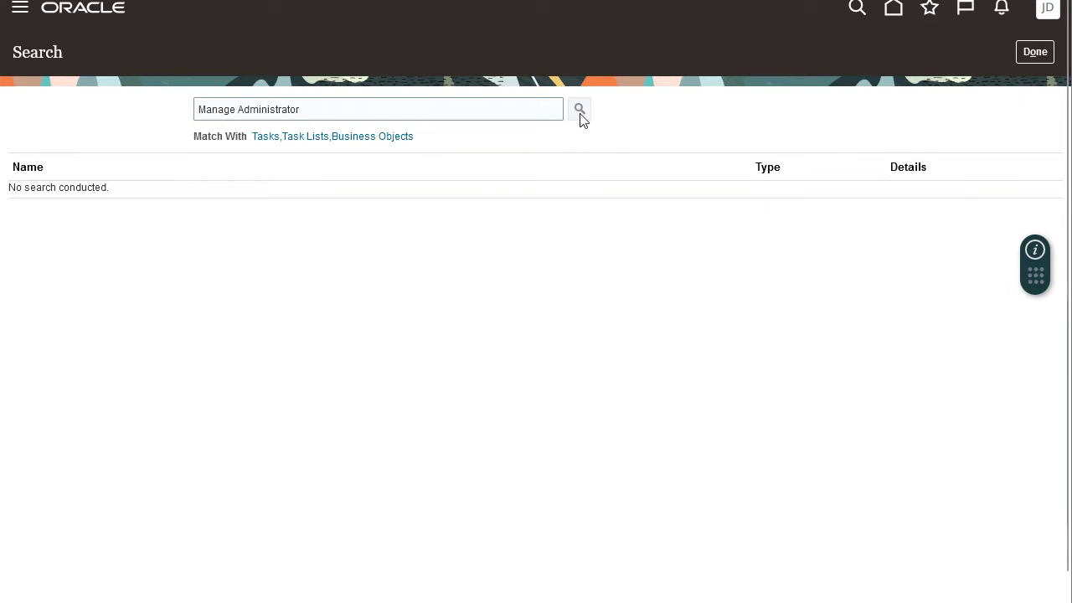
{"action": "left_click", "coordinate": [126, 194]}
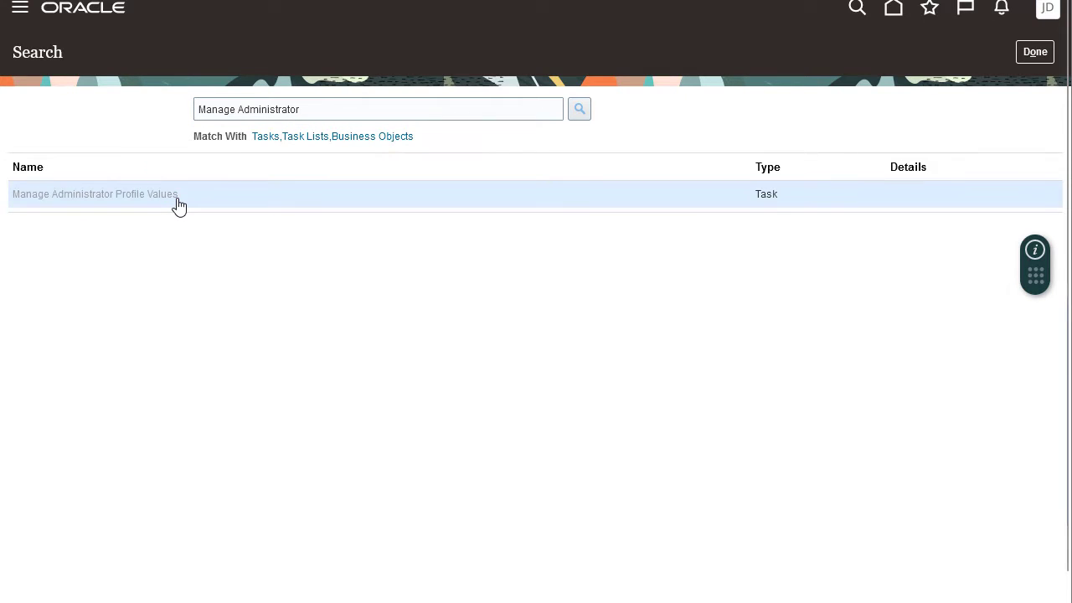
Step: Search profile option code ORA_HWM_RULES and keep the site log level at Finest
{"action": "left_click", "coordinate": [271, 105]}
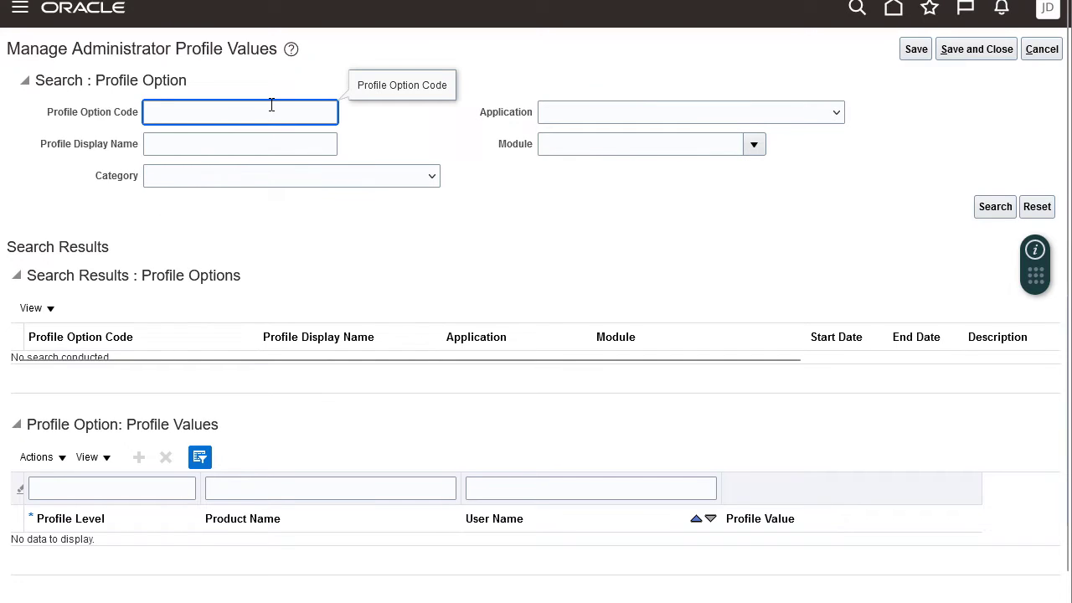
{"action": "type", "text": "ORA"}
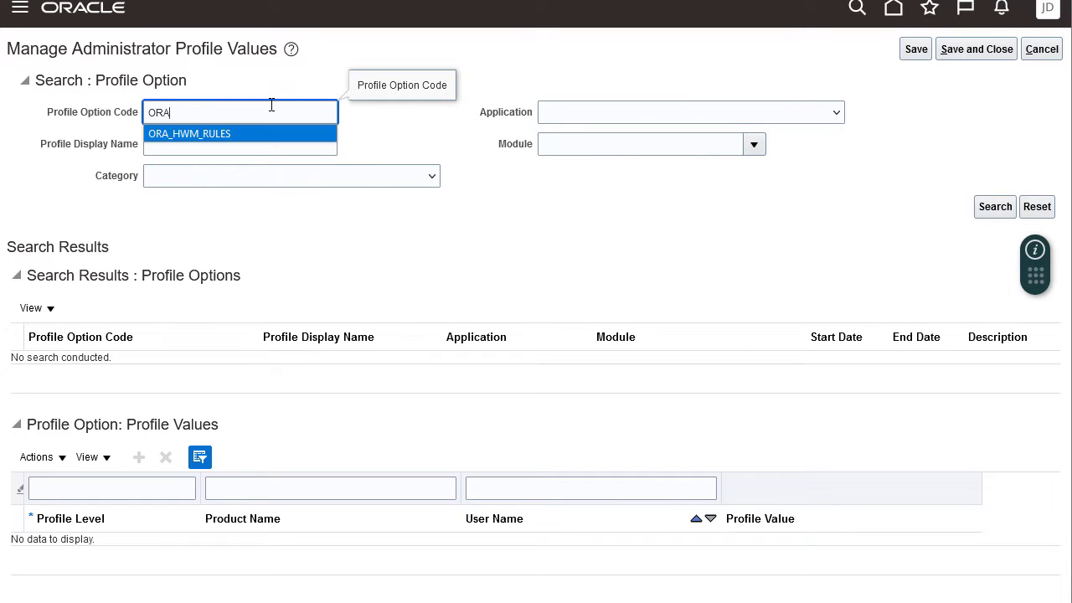
{"action": "key", "text": "Return"}
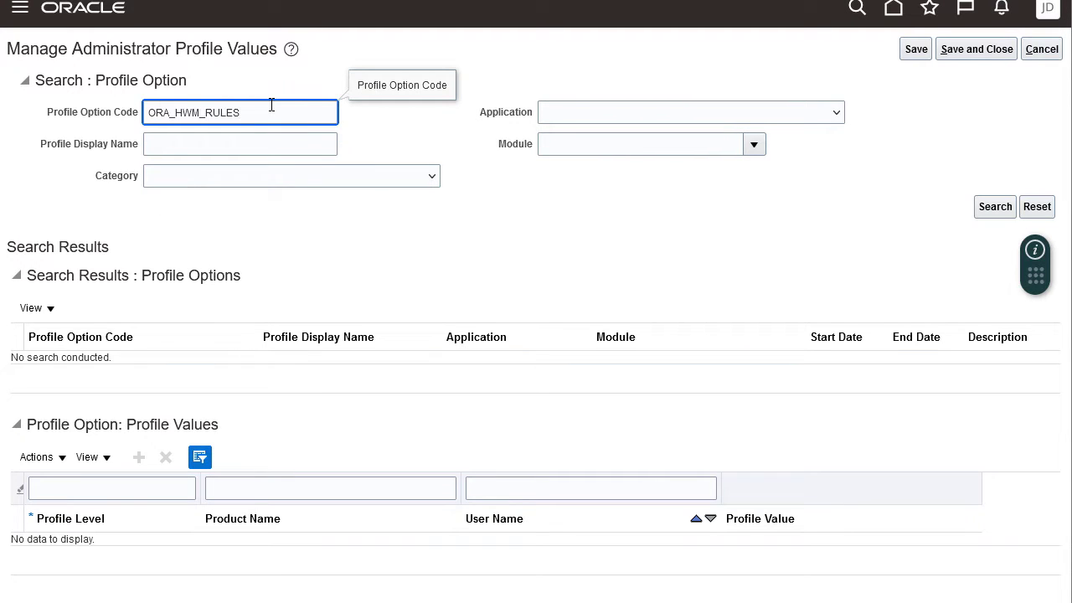
{"action": "left_click", "coordinate": [980, 213]}
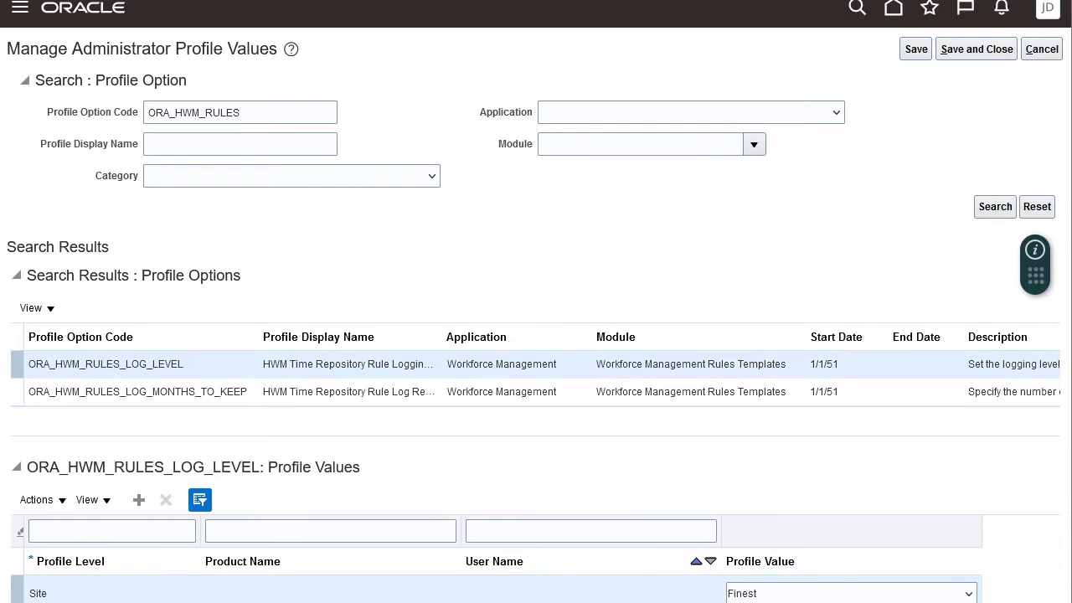
{"action": "scroll", "coordinate": [192, 373], "scroll_direction": "down", "scroll_amount": 1}
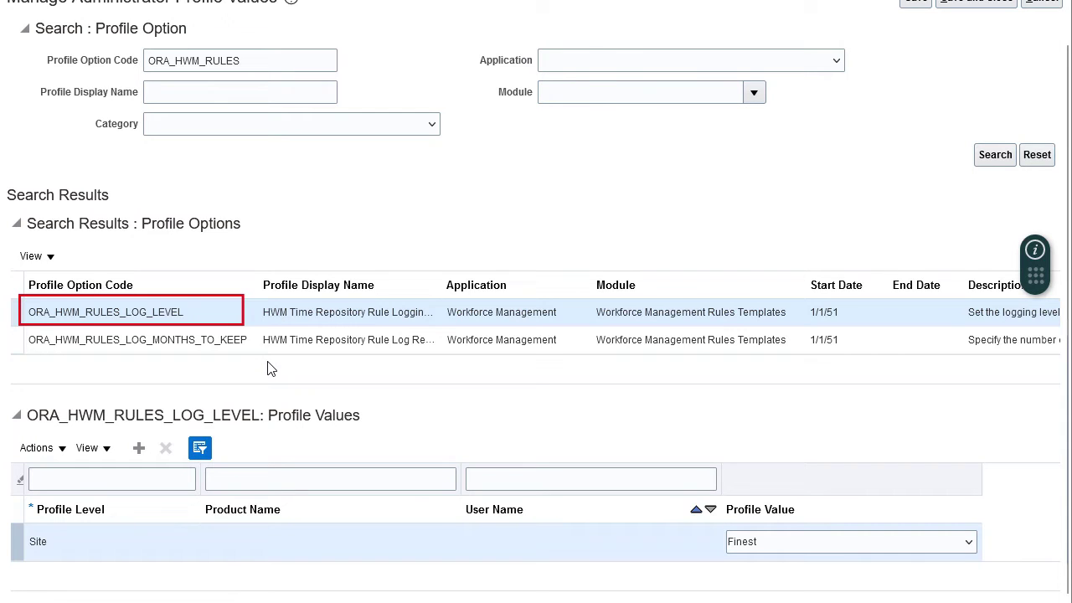
{"action": "left_click", "coordinate": [972, 545]}
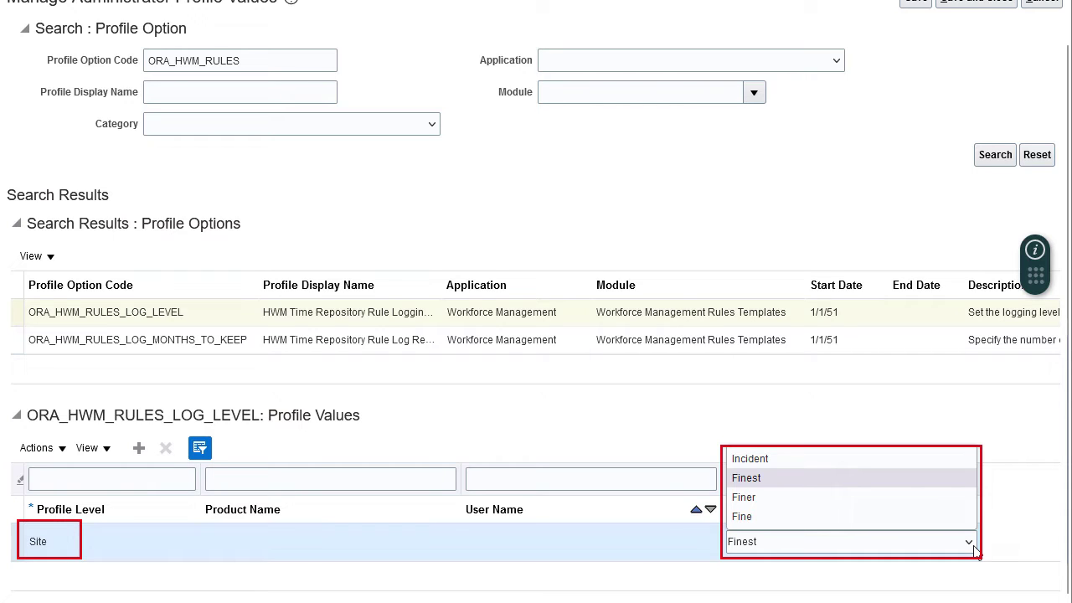
{"action": "left_click", "coordinate": [846, 480]}
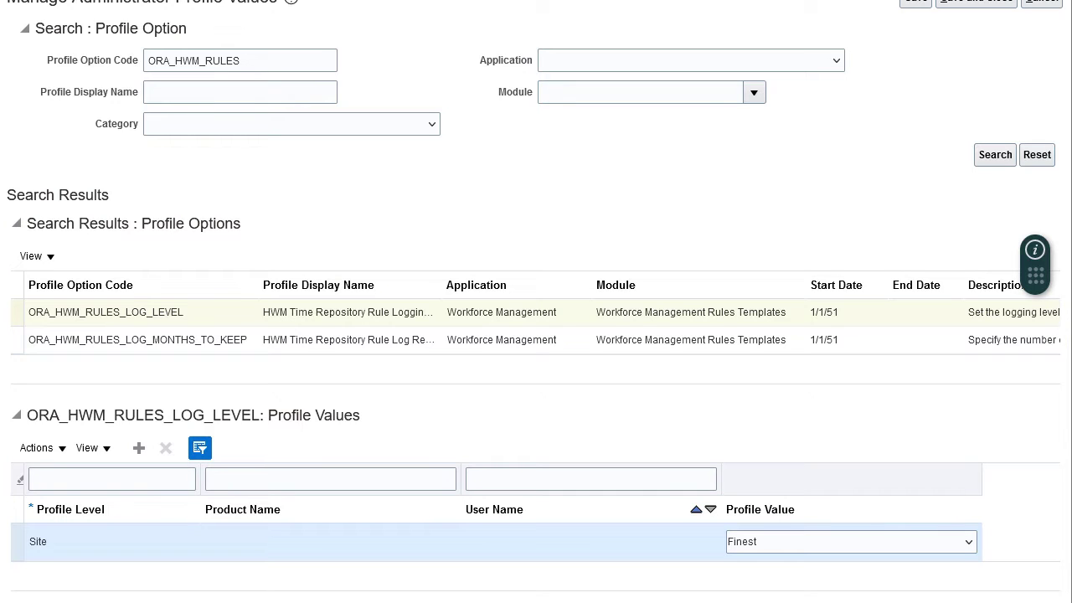
Step: Set ORA_HWM_RULES_LOG_MONTHS_TO_KEEP site value to 1 and save and close
{"action": "left_click", "coordinate": [250, 350]}
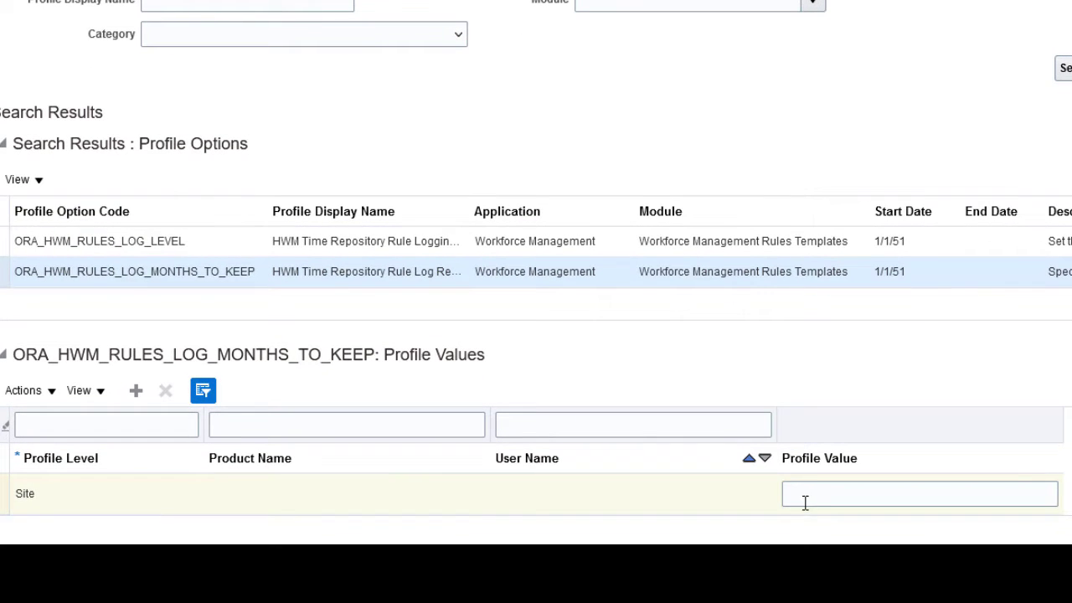
{"action": "left_click", "coordinate": [750, 559]}
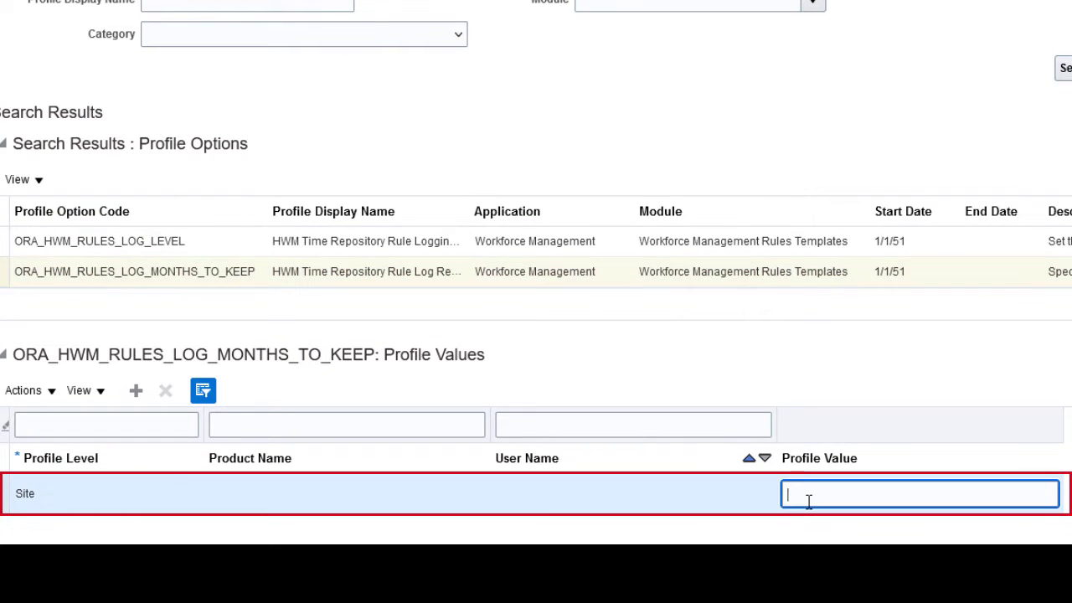
{"action": "type", "text": "1"}
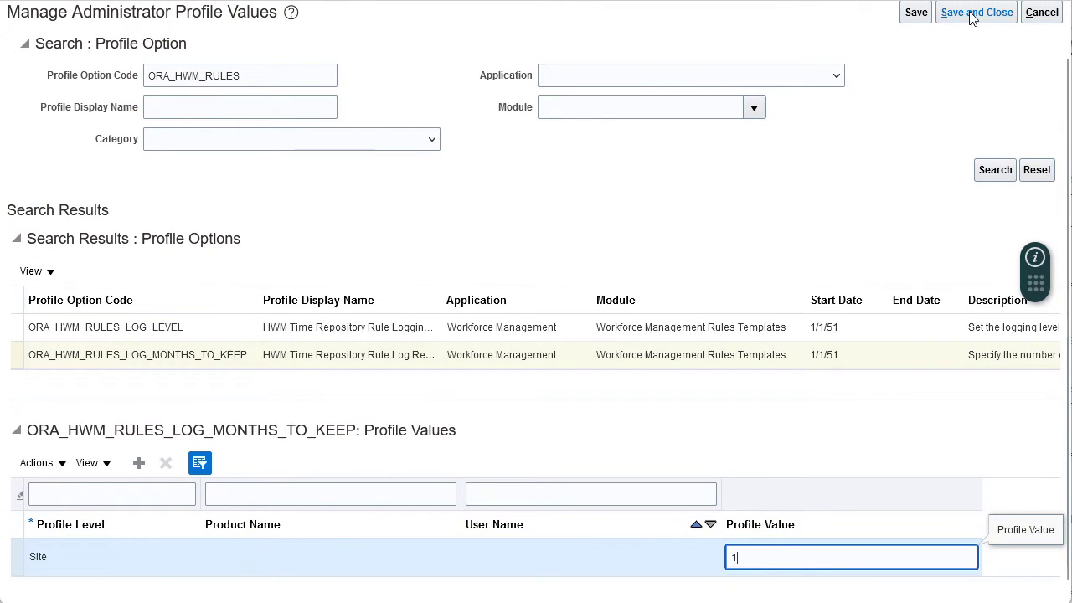
{"action": "left_click", "coordinate": [971, 14]}
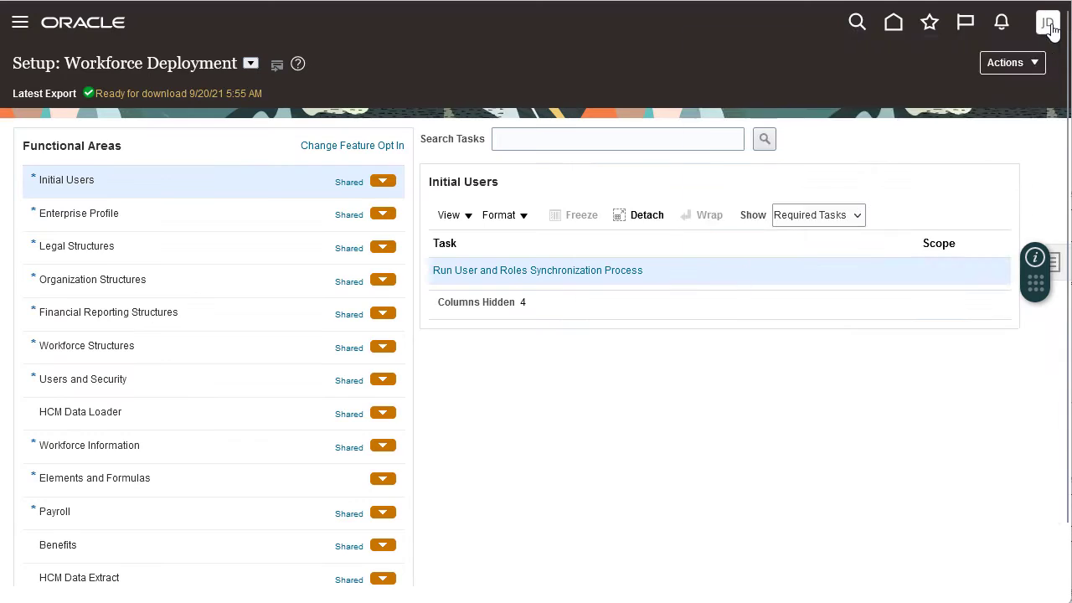
Step: Sign out and sign back in with the user's username and password
{"action": "left_click", "coordinate": [1053, 58]}
{"action": "left_click", "coordinate": [1031, 67]}
{"action": "left_click", "coordinate": [510, 361]}
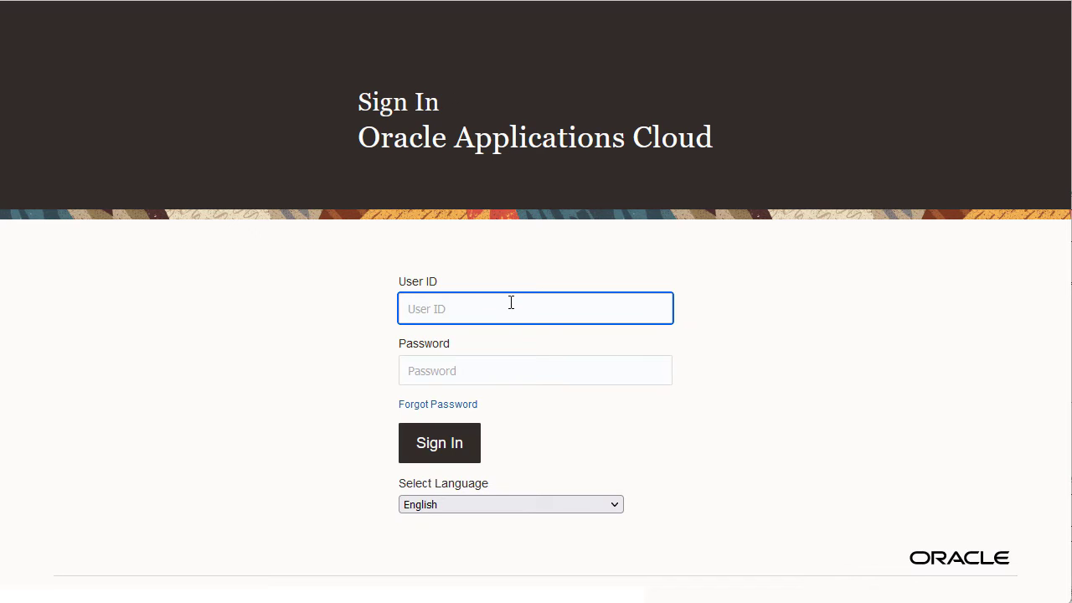
{"action": "type", "text": "Juthika"}
{"action": "key", "text": "Tab"}
{"action": "type", "text": "**********"}
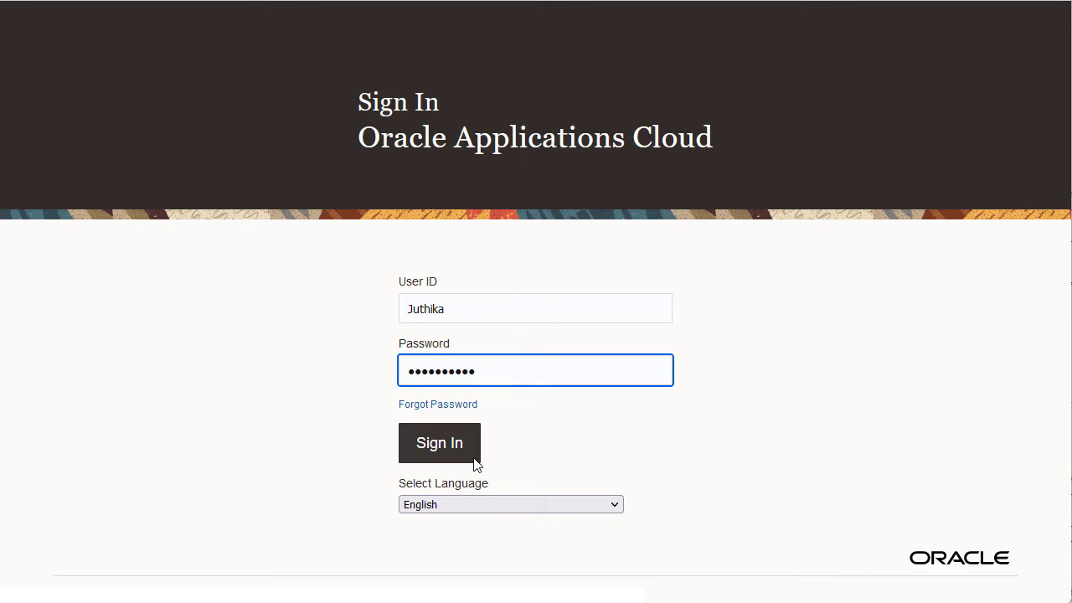
{"action": "left_click", "coordinate": [474, 463]}
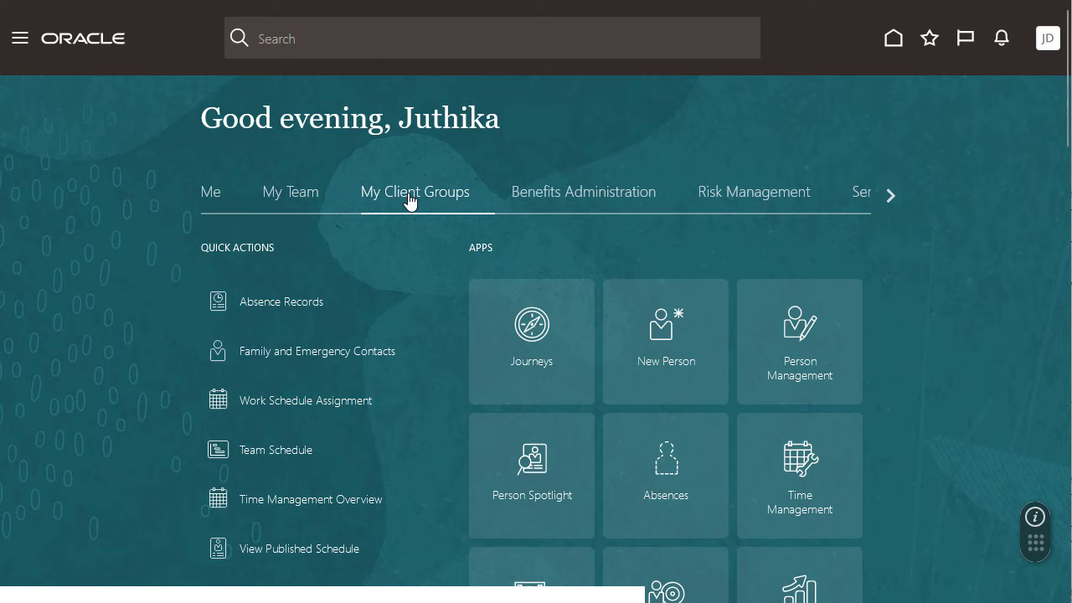
Step: In Team Time Cards, create a time card for worker 105PT for the week of January 22
{"action": "left_click", "coordinate": [830, 533]}
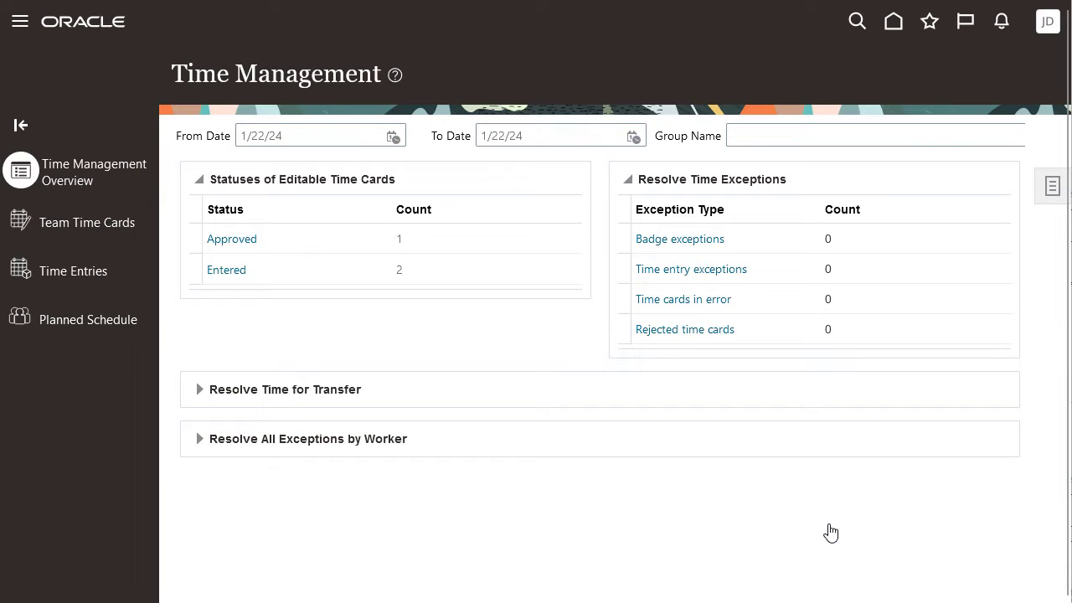
{"action": "left_click", "coordinate": [125, 232]}
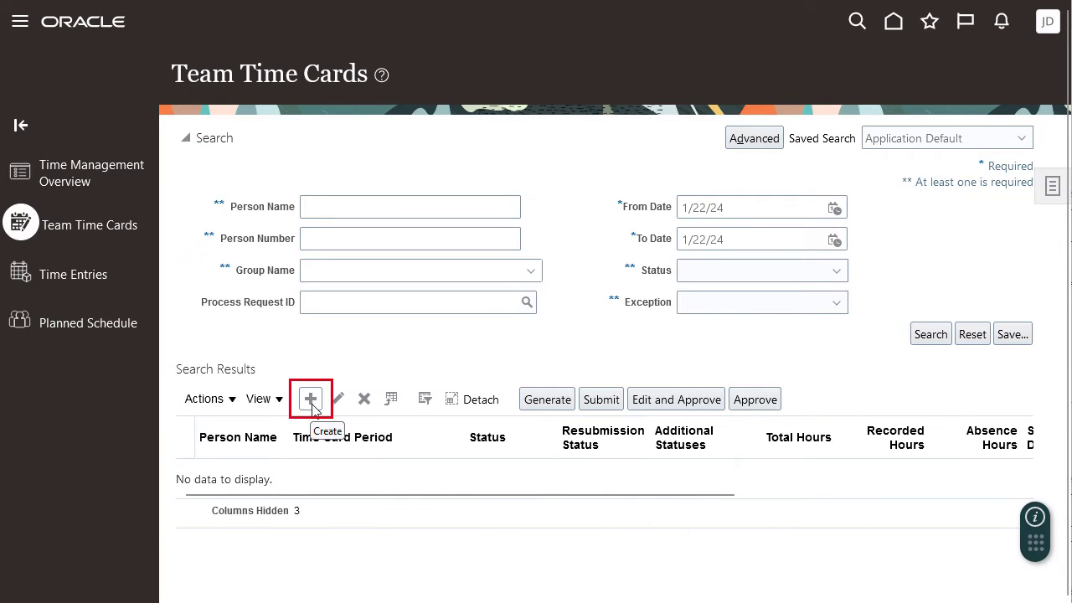
{"action": "left_click", "coordinate": [311, 400]}
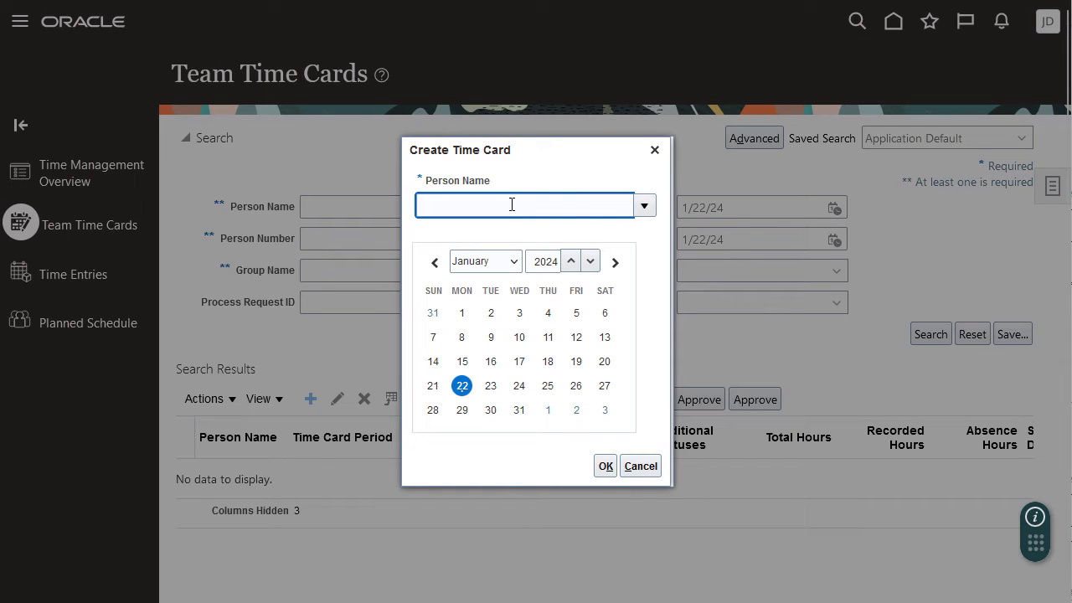
{"action": "type", "text": "105PT"}
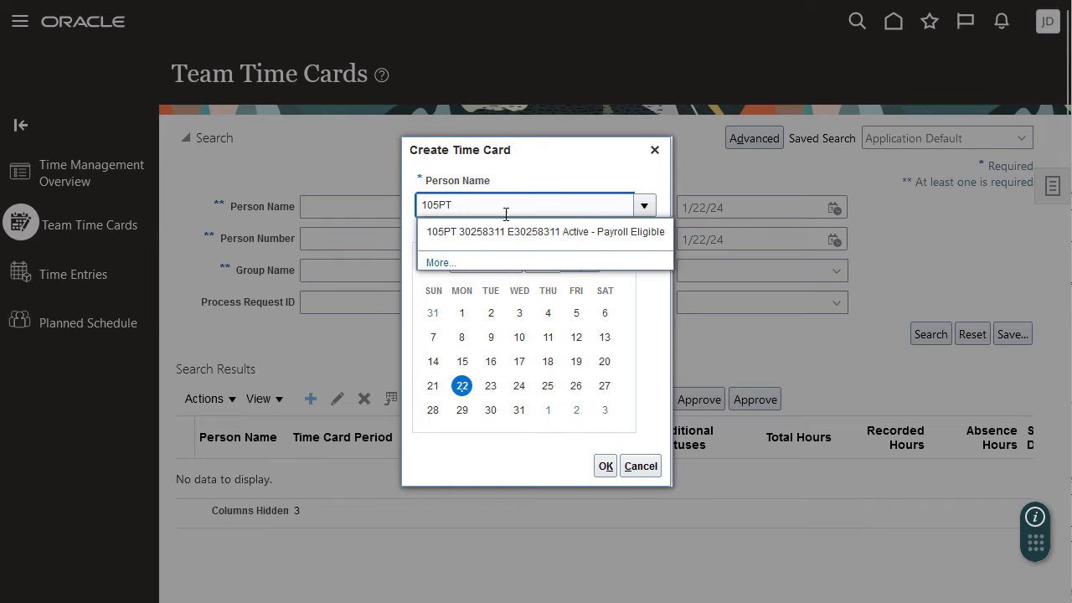
{"action": "left_click", "coordinate": [496, 240]}
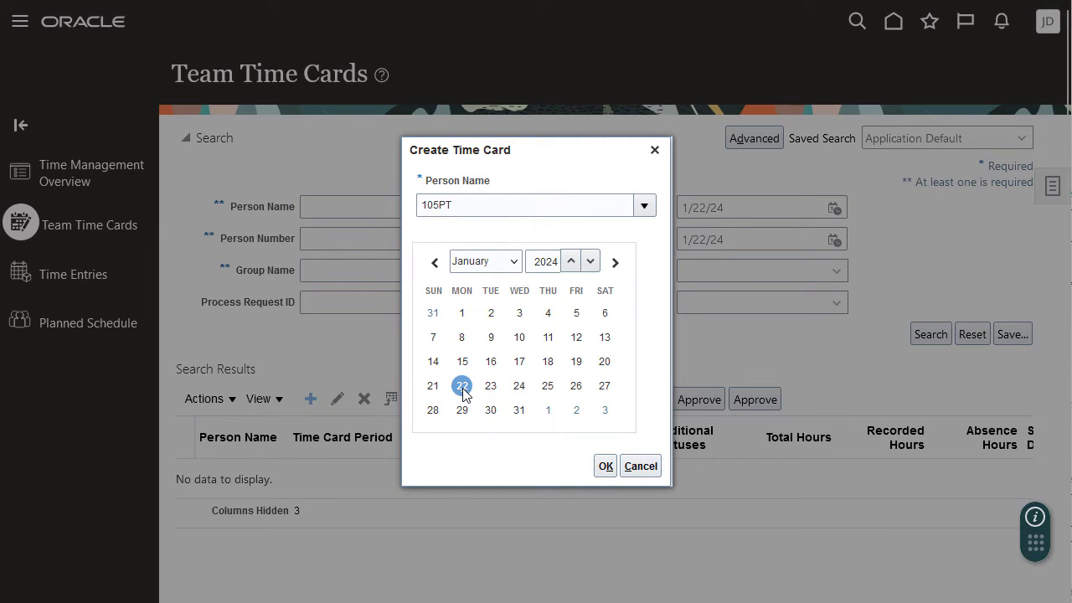
{"action": "left_click", "coordinate": [606, 466]}
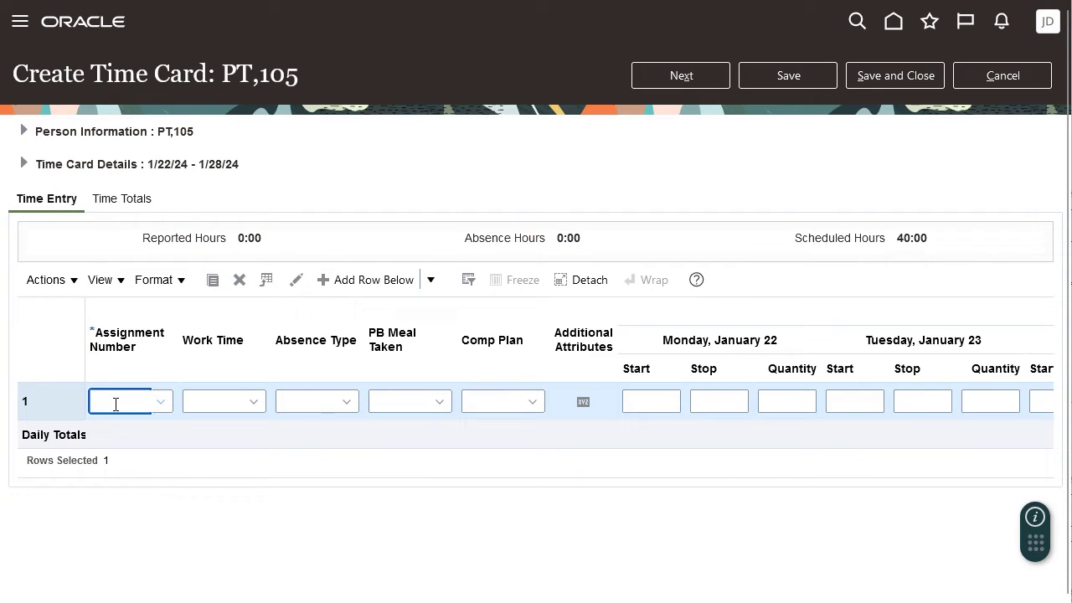
Step: Select the worker's assignment and USREG100 as the work time for the row
{"action": "type", "text": "E30"}
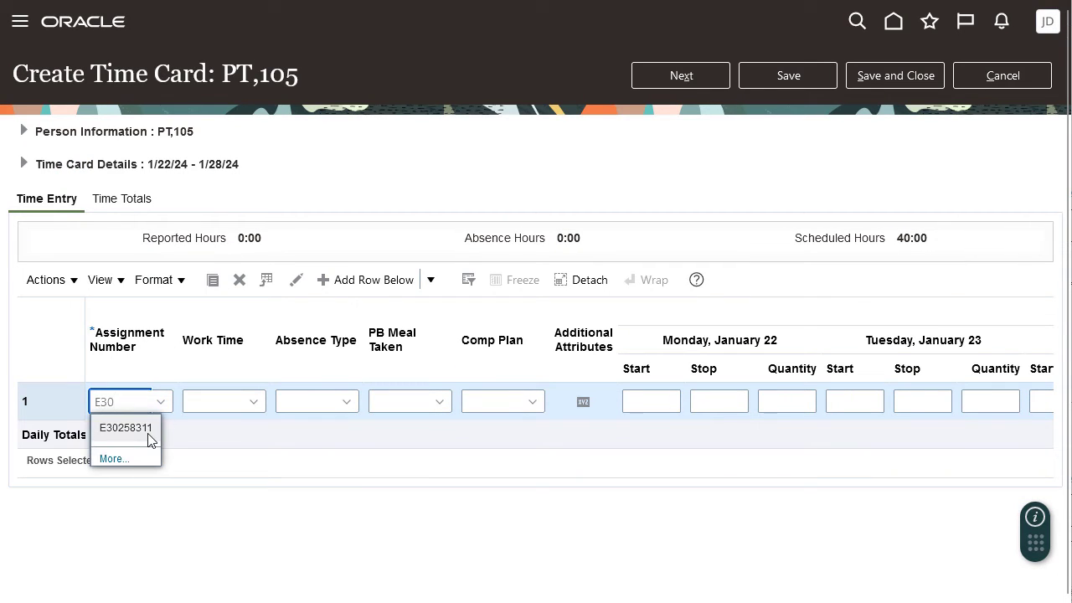
{"action": "left_click", "coordinate": [145, 436]}
{"action": "left_click", "coordinate": [212, 402]}
{"action": "type", "text": "U"}
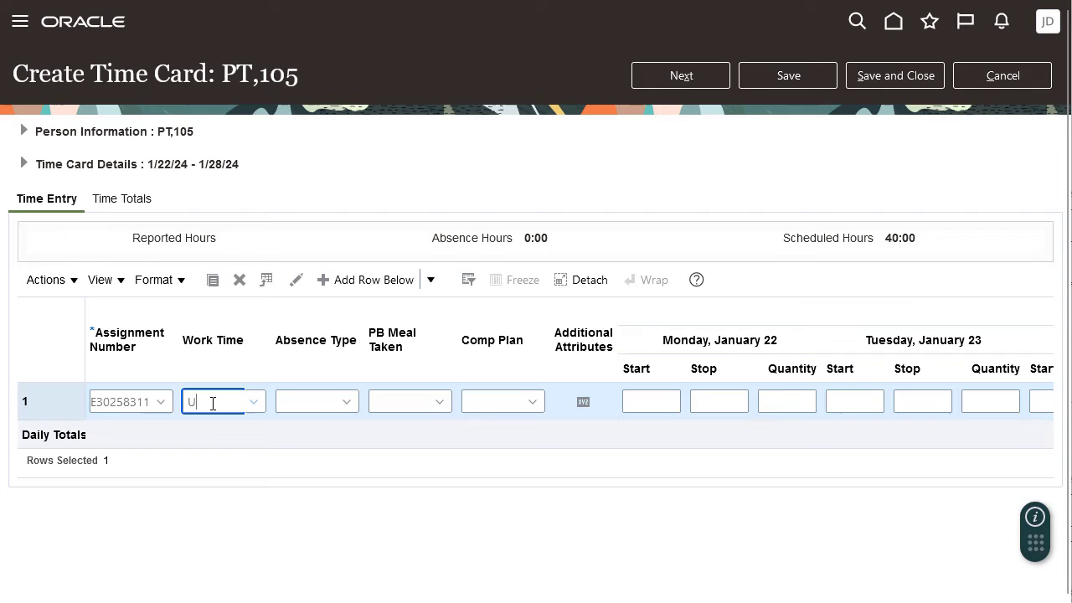
{"action": "type", "text": "S"}
{"action": "left_click", "coordinate": [242, 428]}
Step: Enter 15:00 hours for Monday, Tuesday and Wednesday, then go to review
{"action": "left_click", "coordinate": [795, 400]}
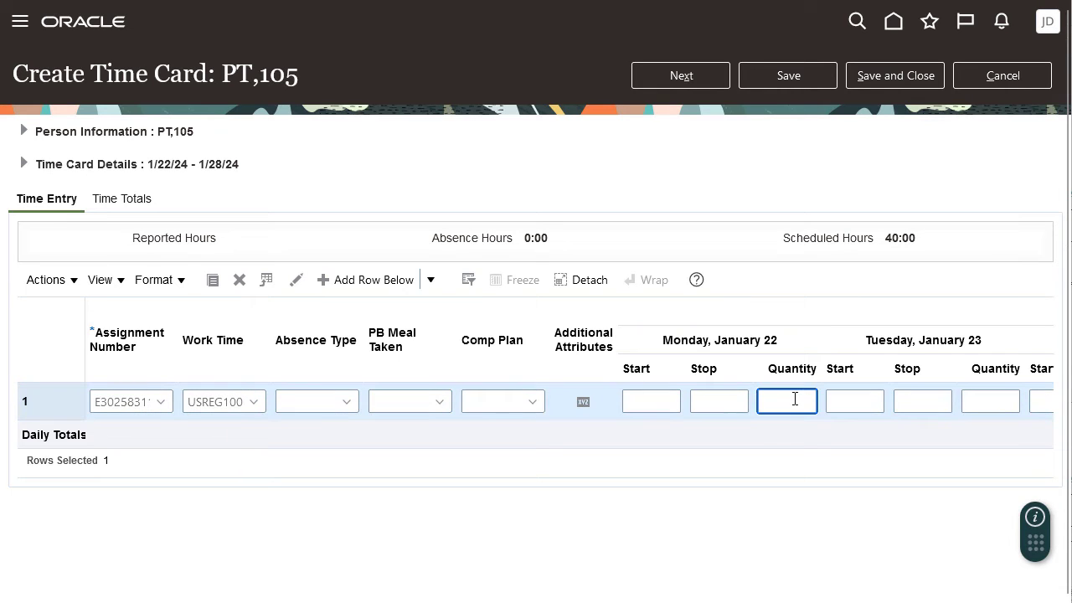
{"action": "type", "text": "15:00"}
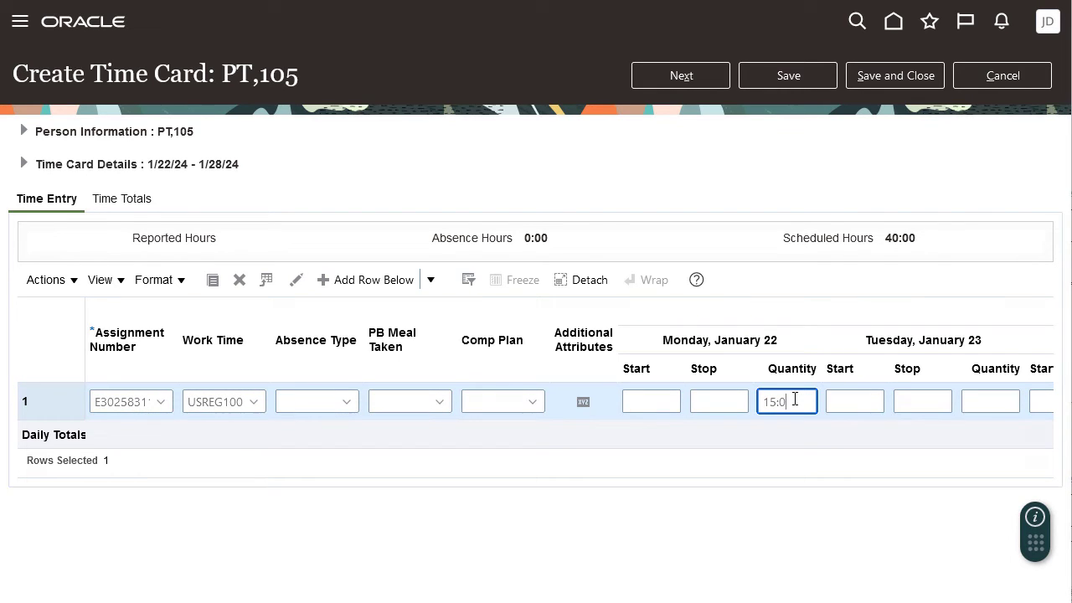
{"action": "left_click", "coordinate": [987, 399]}
{"action": "type", "text": "1"}
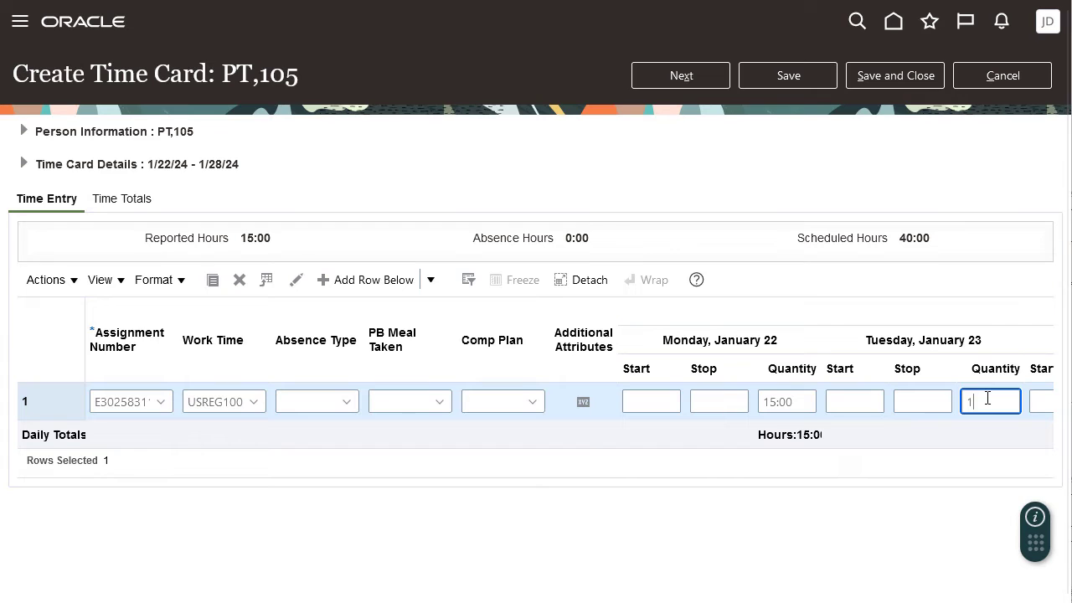
{"action": "type", "text": "5:00"}
{"action": "key", "text": "Tab"}
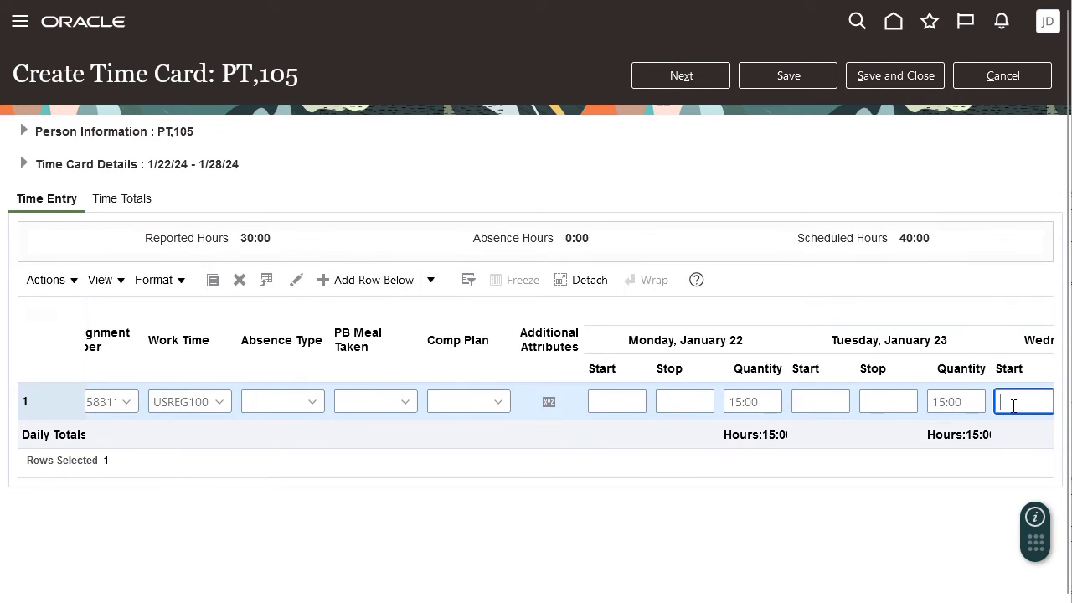
{"action": "left_click", "coordinate": [1013, 406]}
{"action": "key", "text": "Tab"}
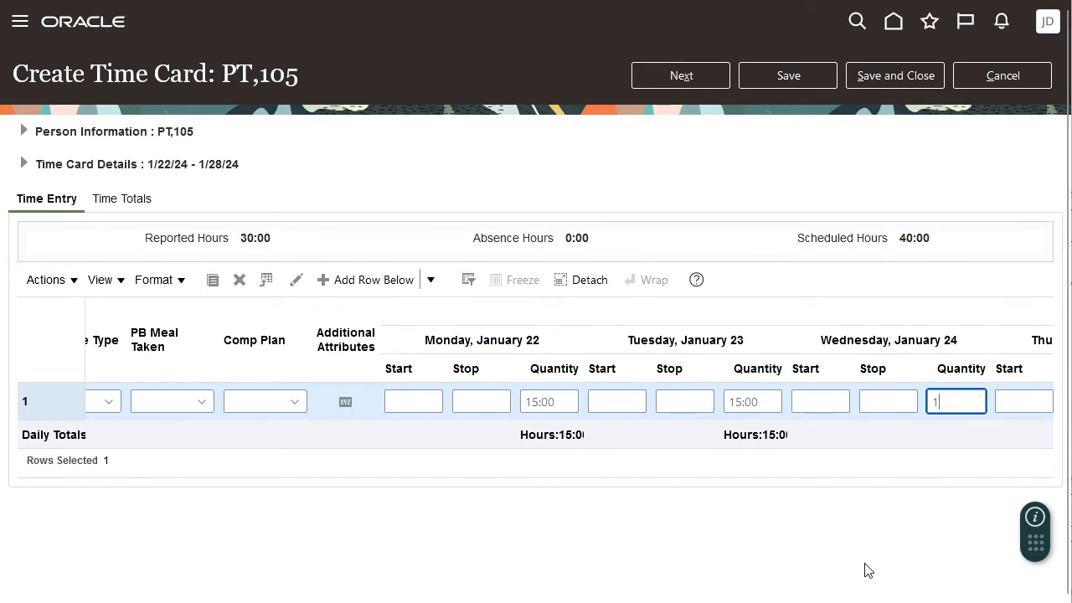
{"action": "type", "text": "15:00"}
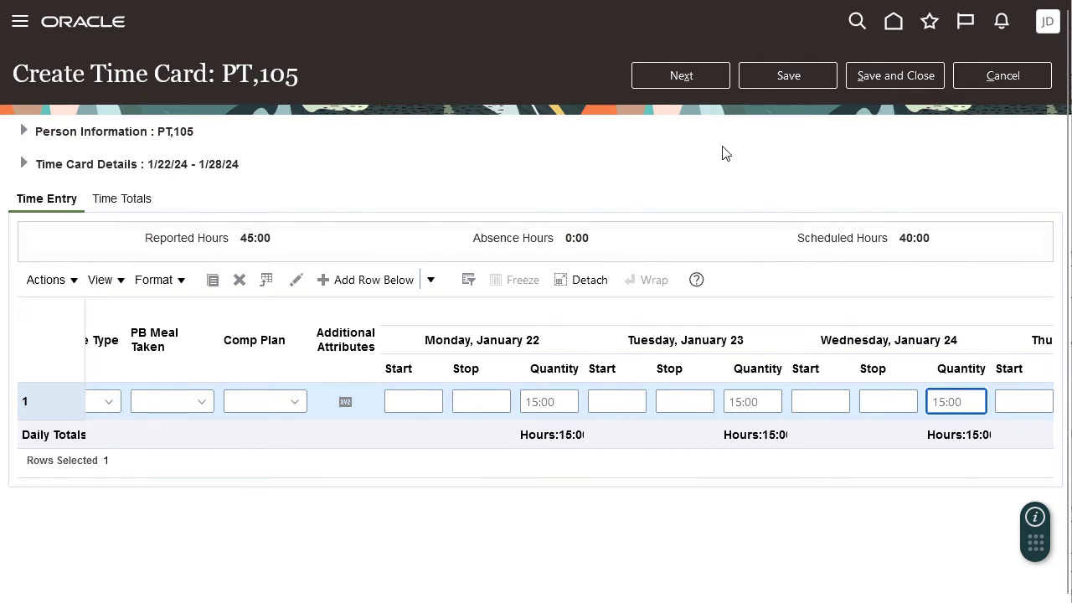
{"action": "left_click", "coordinate": [713, 84]}
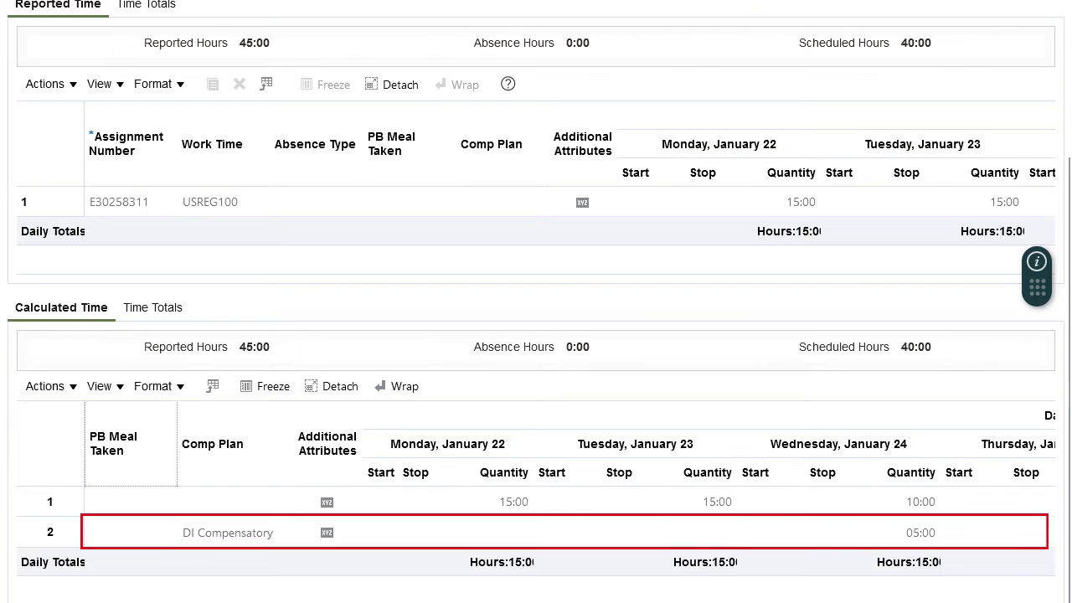
Step: Submit the reviewed time card with 05:00 DI Compensatory hours and acknowledge the confirmation
{"action": "scroll", "coordinate": [927, 391], "scroll_direction": "up", "scroll_amount": 3}
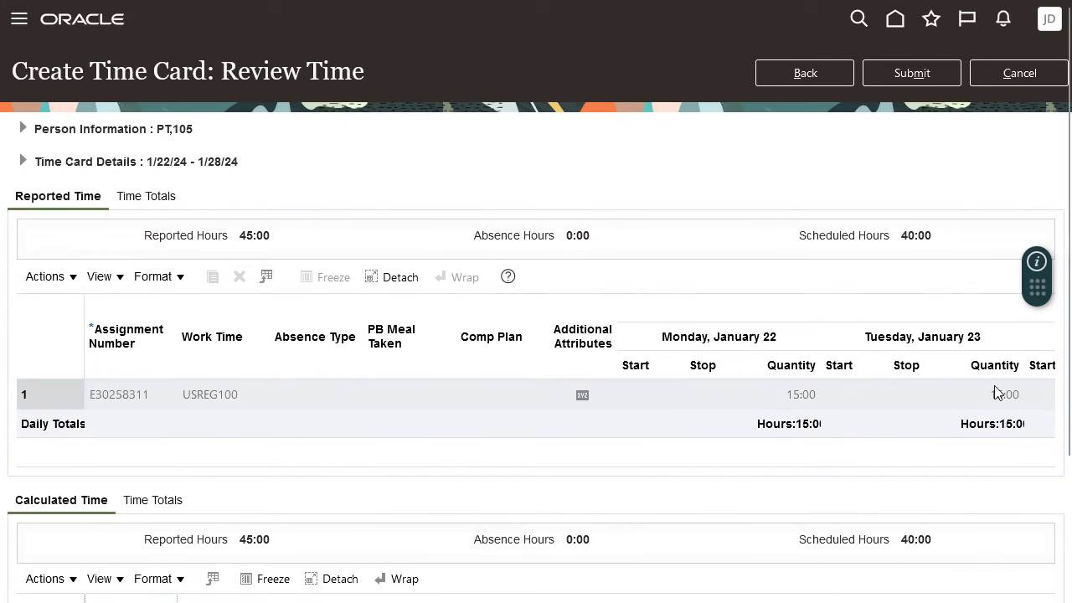
{"action": "left_click", "coordinate": [912, 76]}
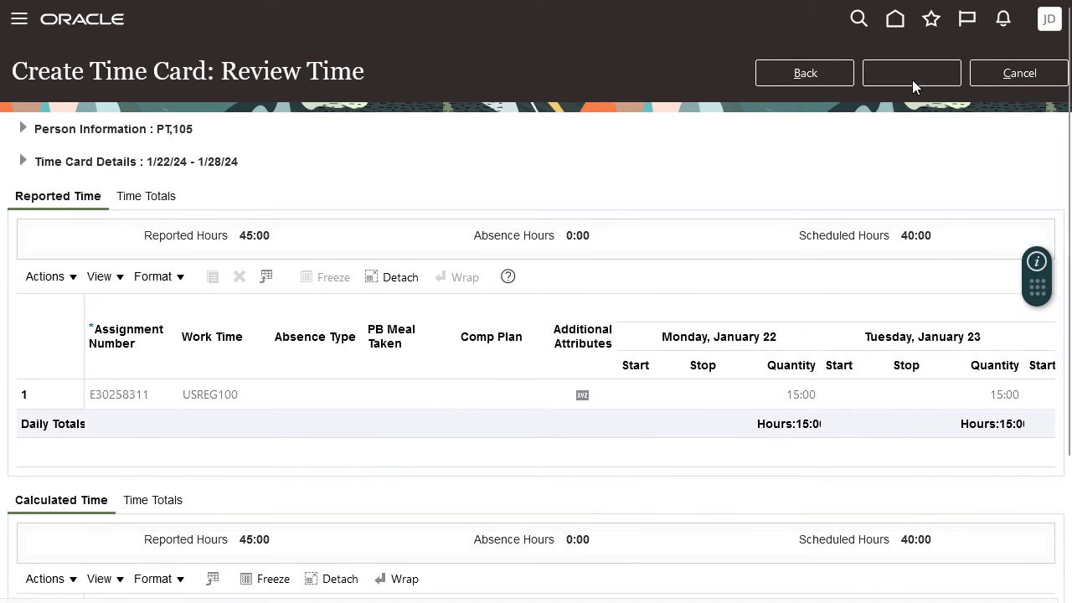
{"action": "left_click", "coordinate": [629, 332]}
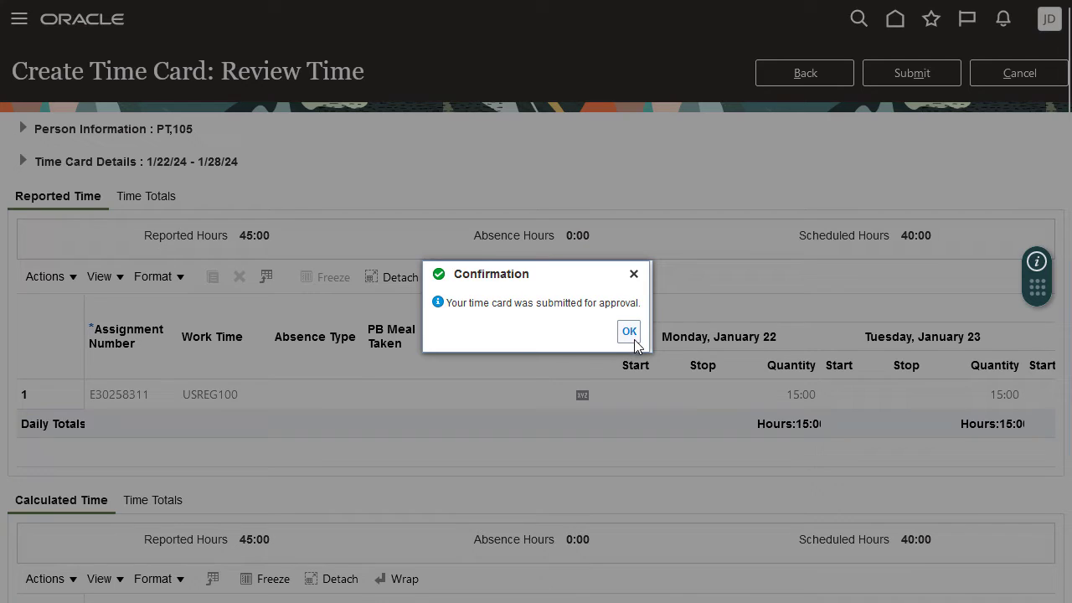
Step: Search Analyze Rule Processing Details to list the 105PT time card processed by comp_ot
{"action": "left_click", "coordinate": [1054, 183]}
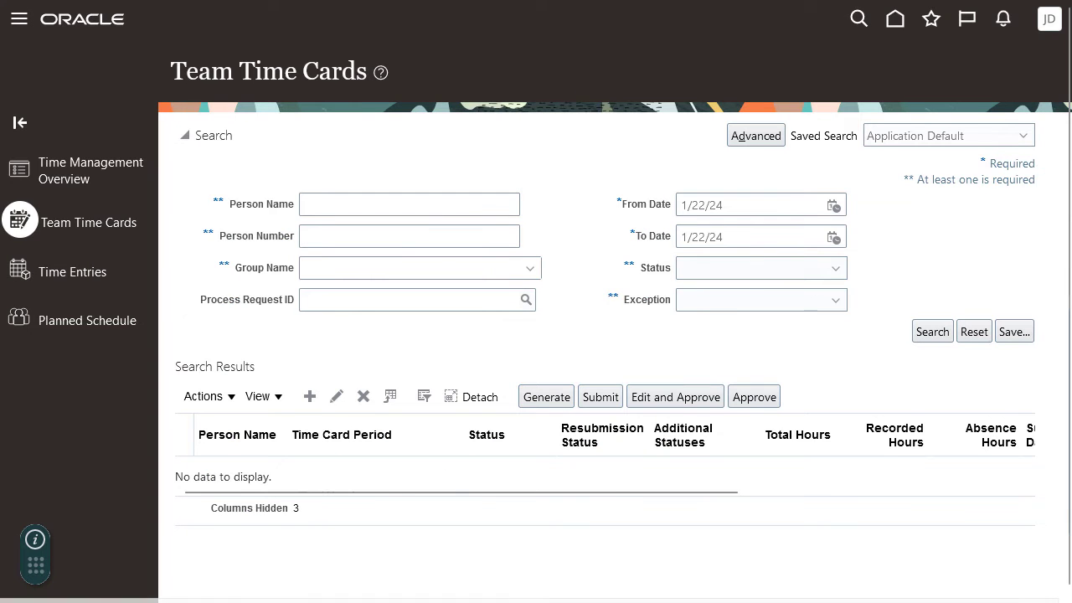
{"action": "scroll", "coordinate": [1035, 437], "scroll_direction": "down", "scroll_amount": 3}
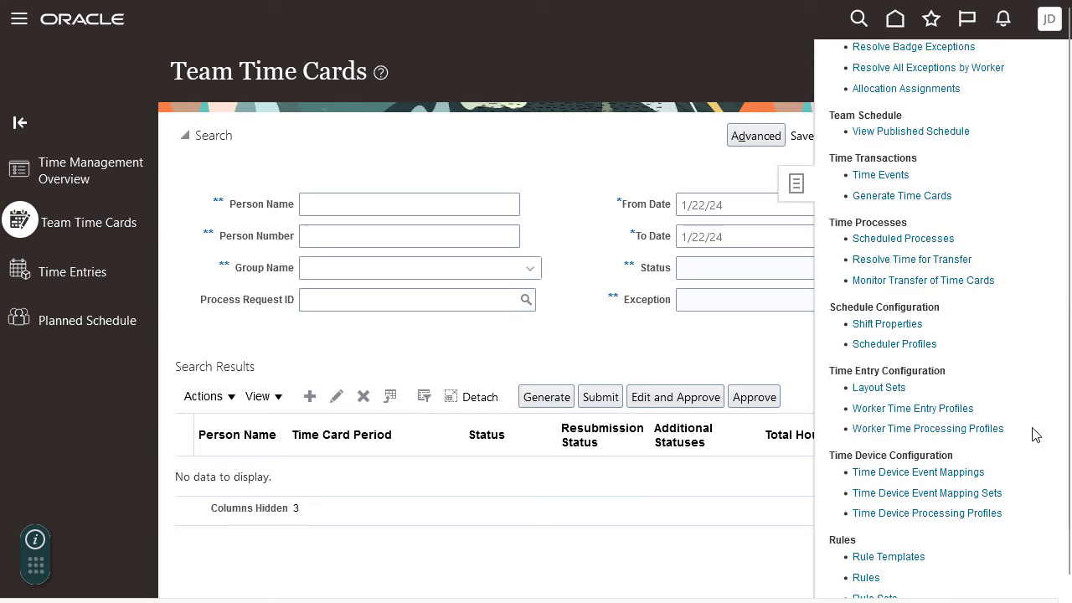
{"action": "left_click", "coordinate": [994, 510]}
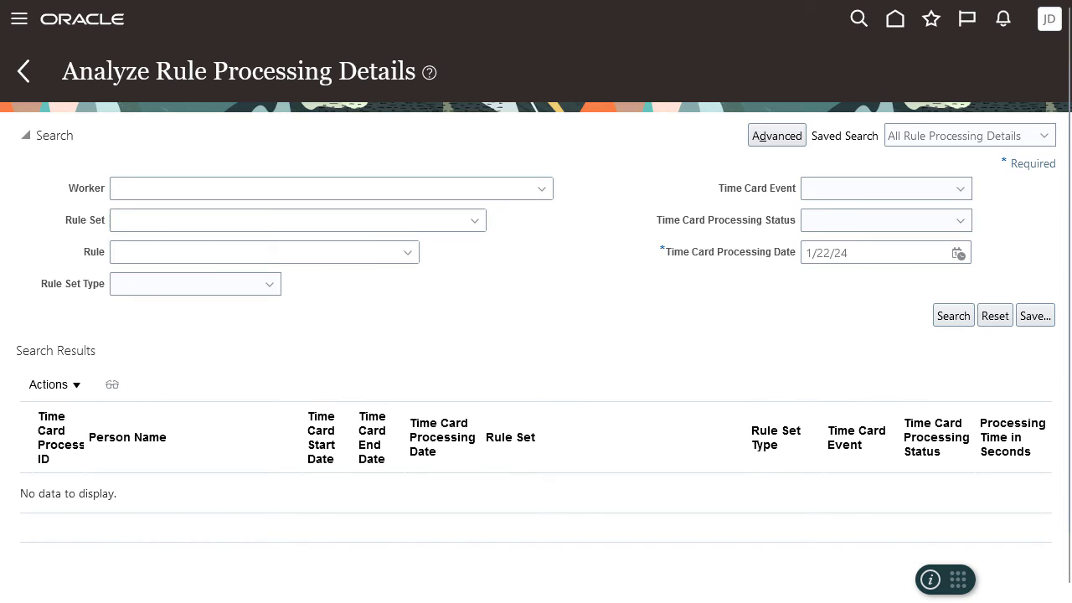
{"action": "left_click", "coordinate": [960, 318]}
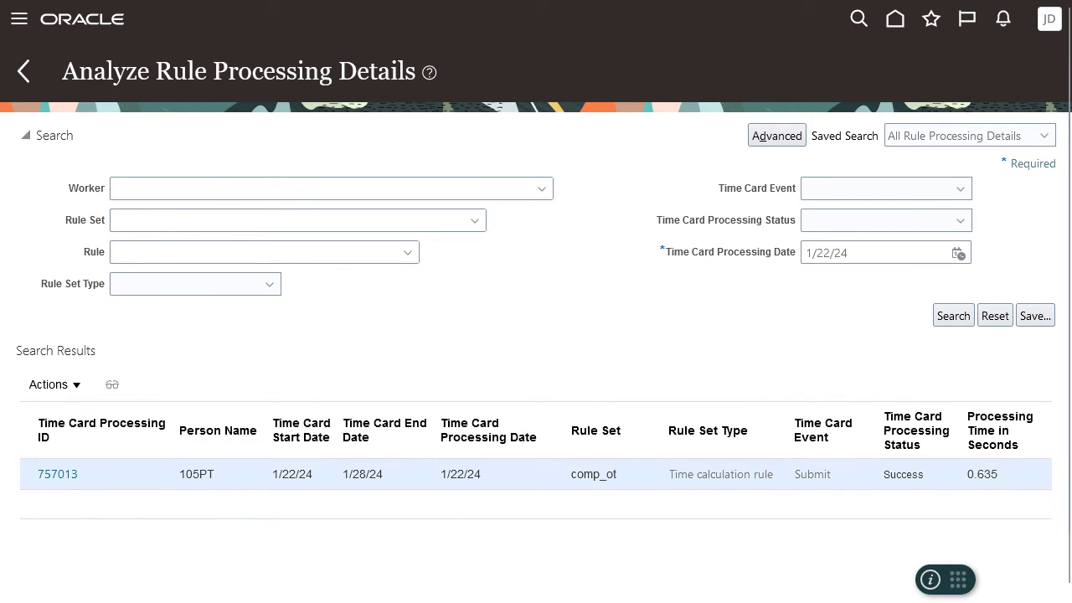
Step: Open record 757013 and review the rule set log and Overtime_comp_Rule processing log
{"action": "left_click", "coordinate": [66, 479]}
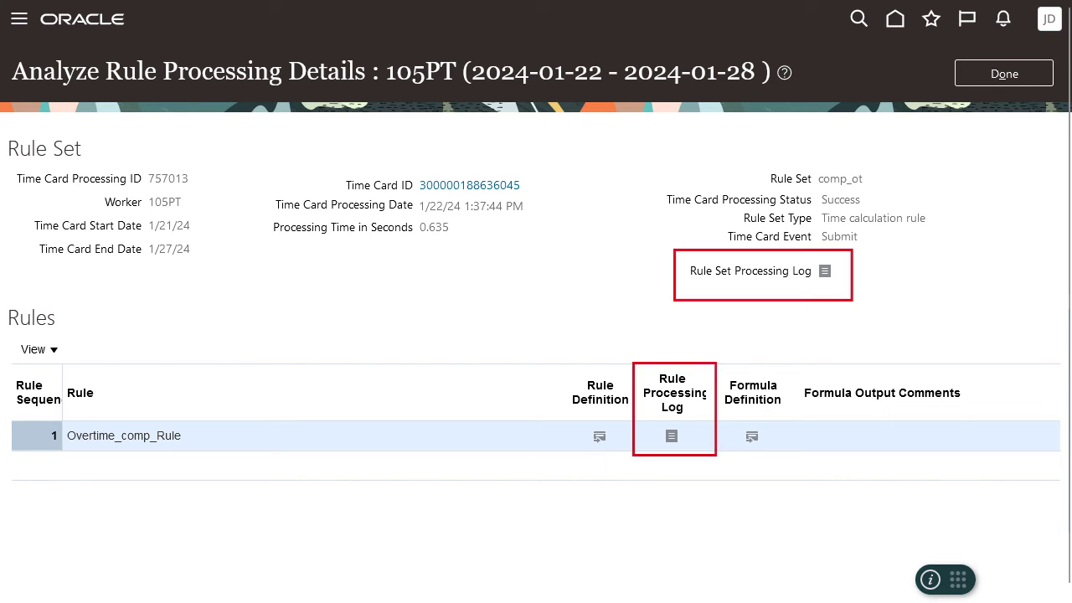
{"action": "left_click", "coordinate": [825, 276]}
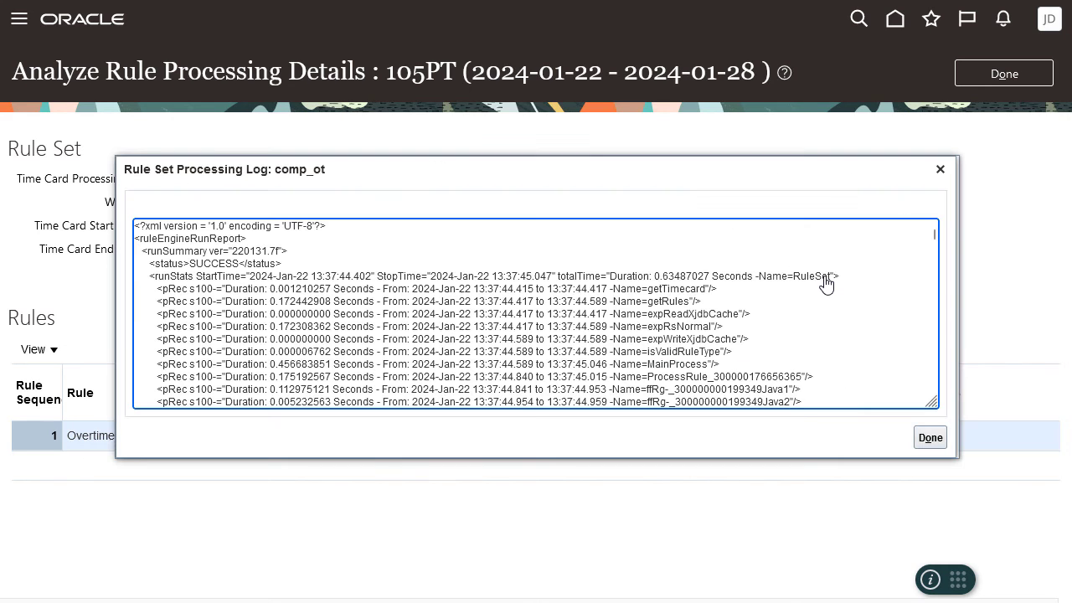
{"action": "left_click", "coordinate": [941, 447]}
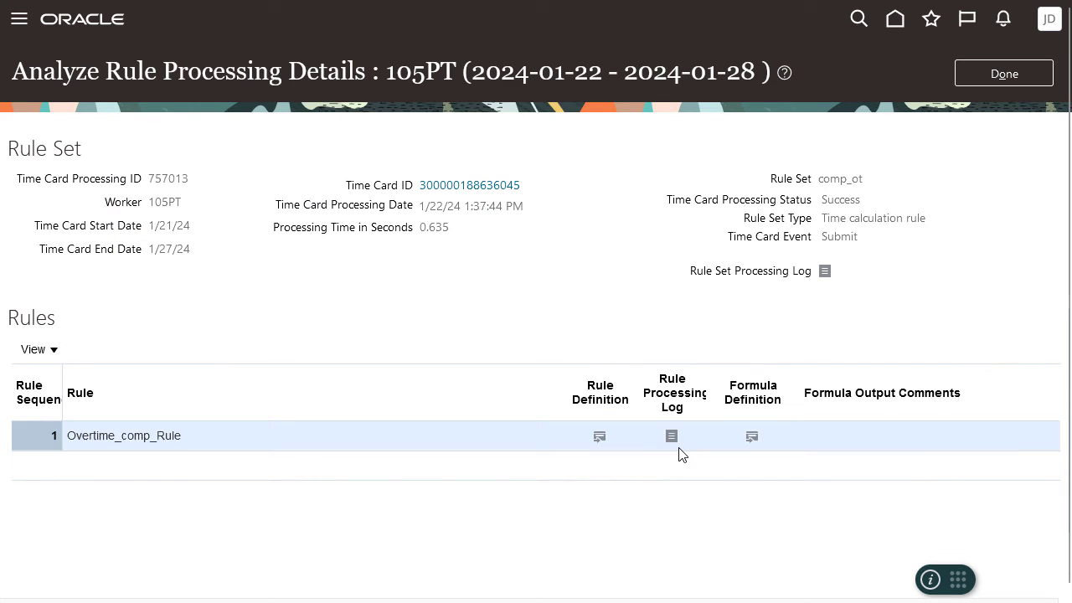
{"action": "left_click", "coordinate": [675, 442]}
{"action": "scroll", "coordinate": [870, 329], "scroll_direction": "down", "scroll_amount": 10}
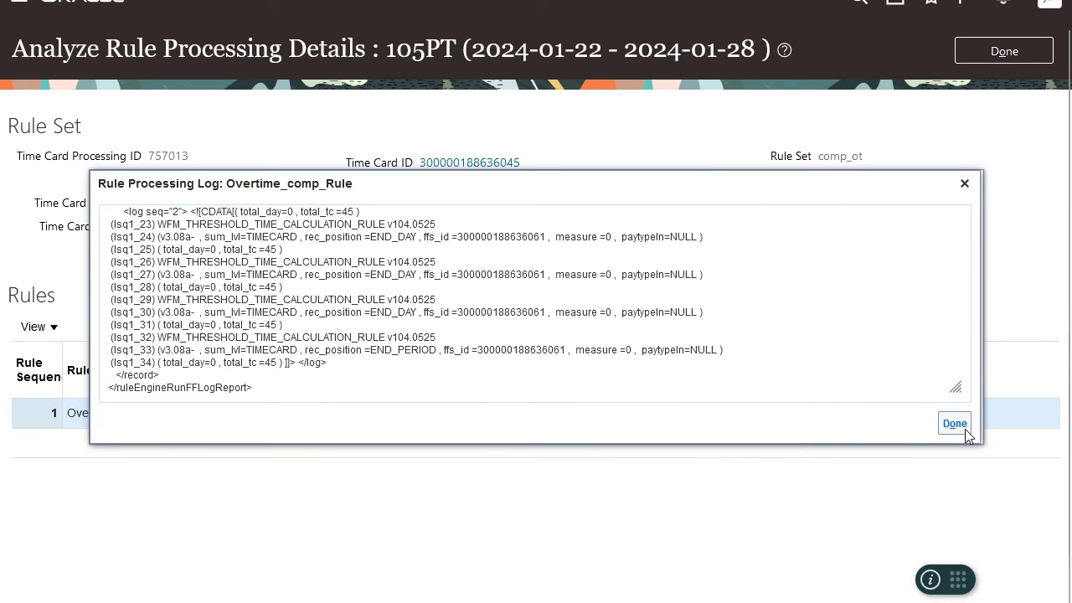
Step: Close the processing log and review the Overtime_comp_Rule definition
{"action": "left_click", "coordinate": [963, 427]}
{"action": "left_click", "coordinate": [597, 415]}
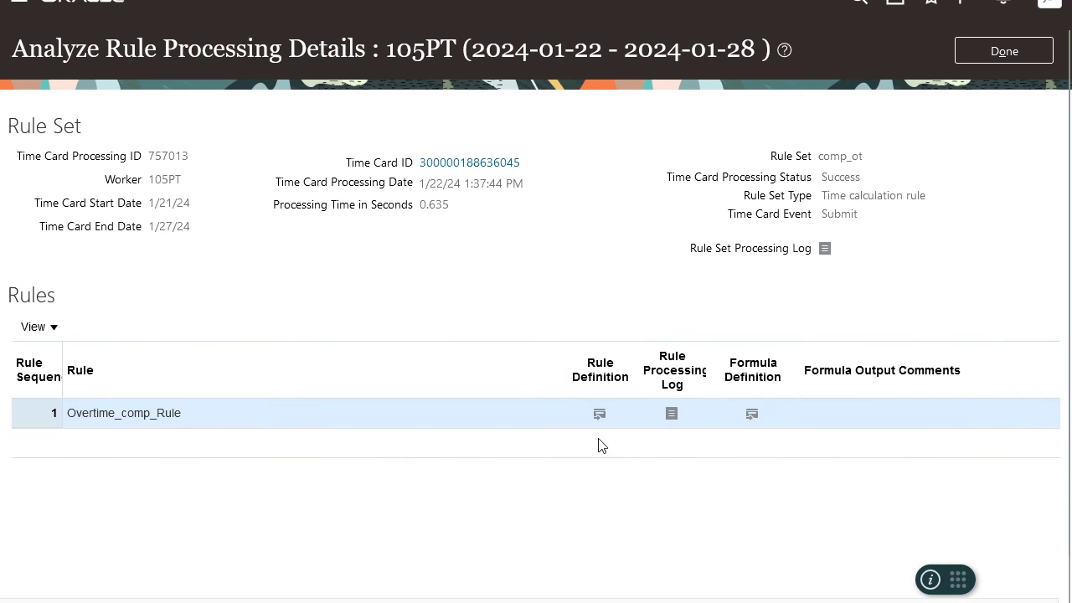
{"action": "scroll", "coordinate": [628, 359], "scroll_direction": "down", "scroll_amount": 5}
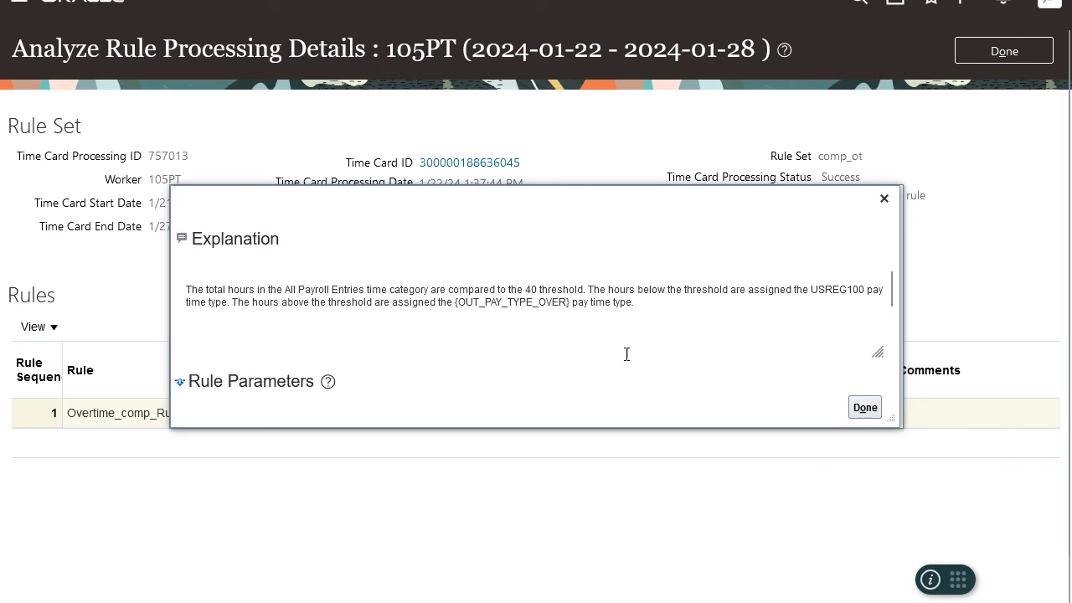
{"action": "scroll", "coordinate": [624, 357], "scroll_direction": "down", "scroll_amount": 5}
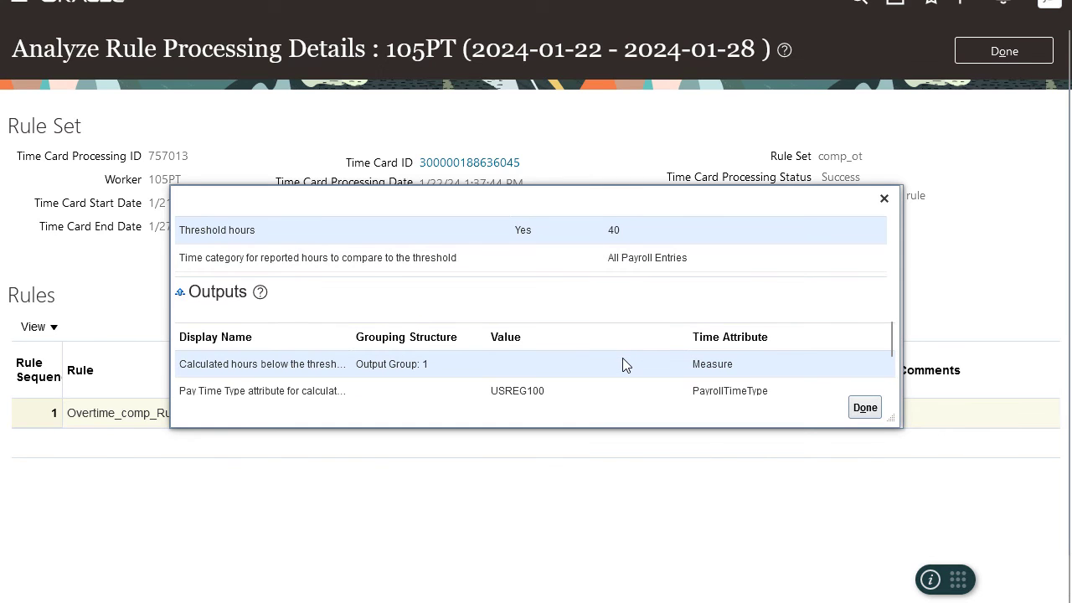
{"action": "scroll", "coordinate": [624, 356], "scroll_direction": "up", "scroll_amount": 3}
{"action": "scroll", "coordinate": [634, 353], "scroll_direction": "up", "scroll_amount": 5}
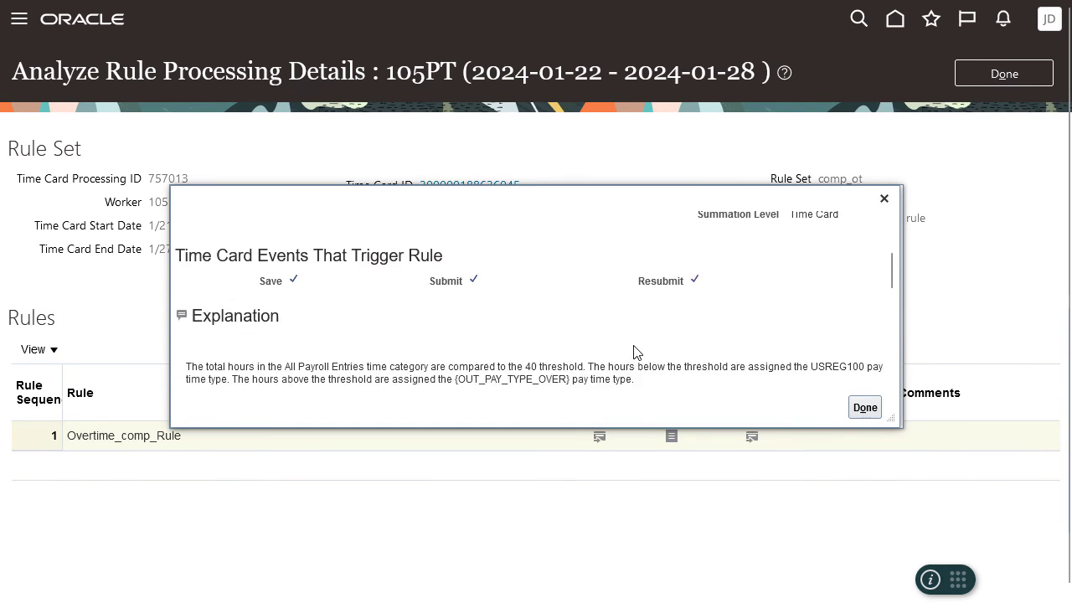
{"action": "left_click", "coordinate": [865, 407]}
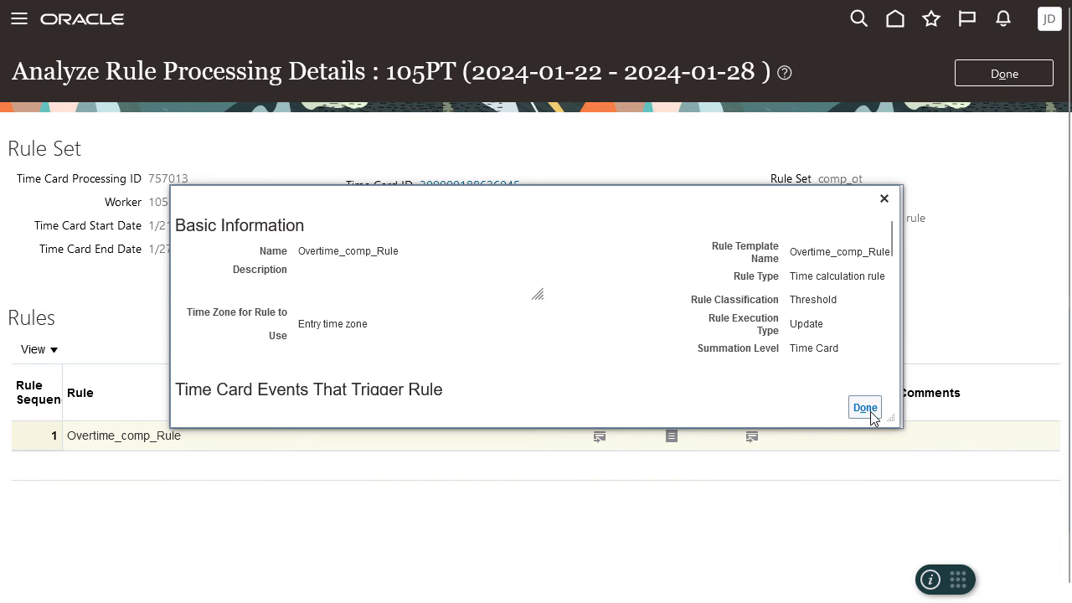
Step: Review the WFM_THRESHOLD_TIME_CALCULATION_RULE formula definition and close it
{"action": "left_click", "coordinate": [752, 438]}
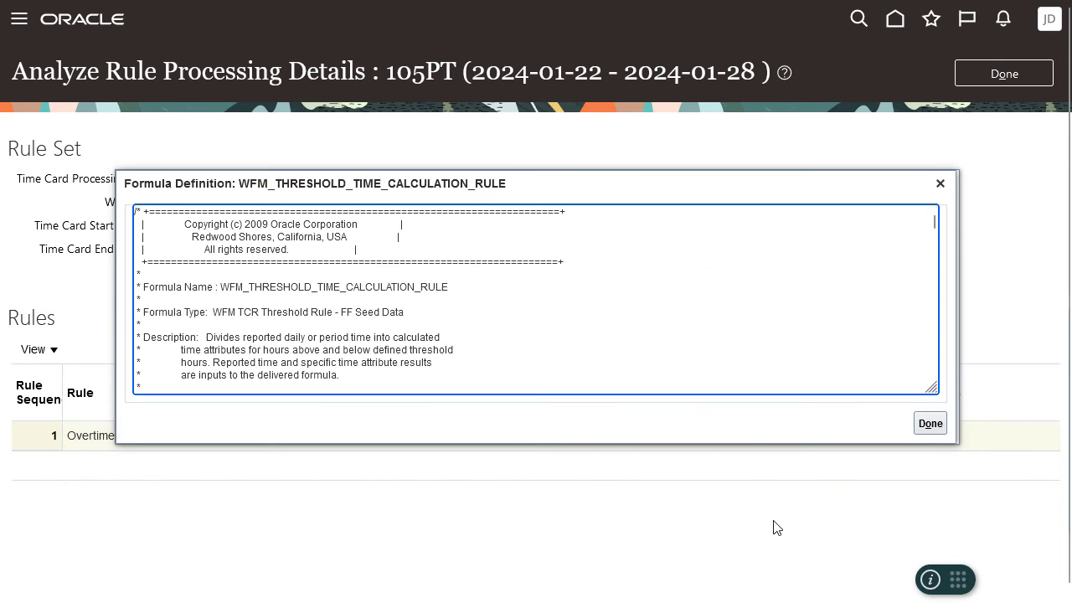
{"action": "scroll", "coordinate": [782, 343], "scroll_direction": "down", "scroll_amount": 12}
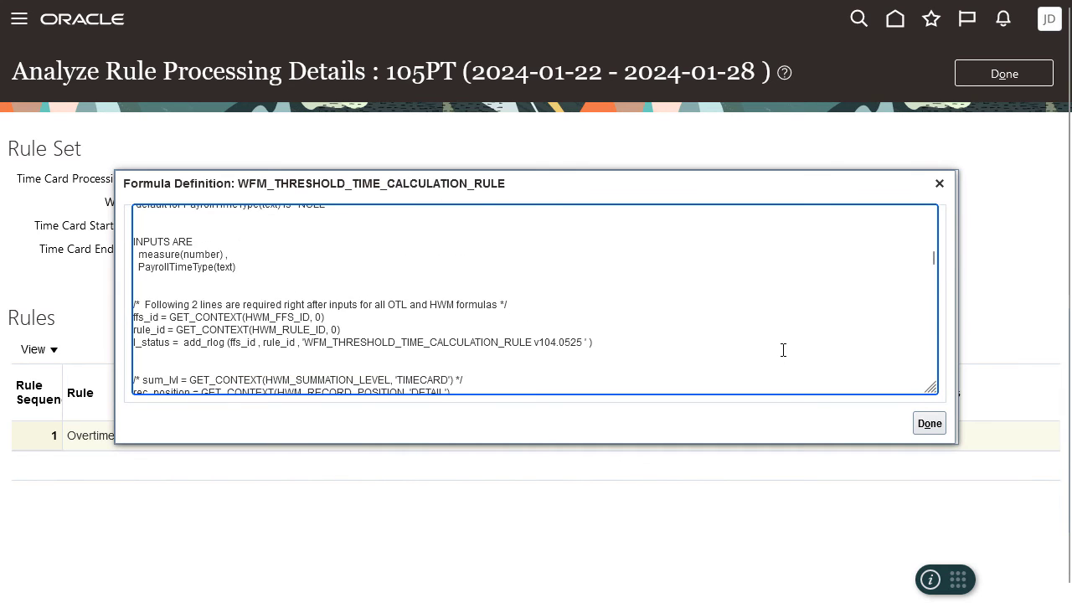
{"action": "scroll", "coordinate": [782, 352], "scroll_direction": "down", "scroll_amount": 12}
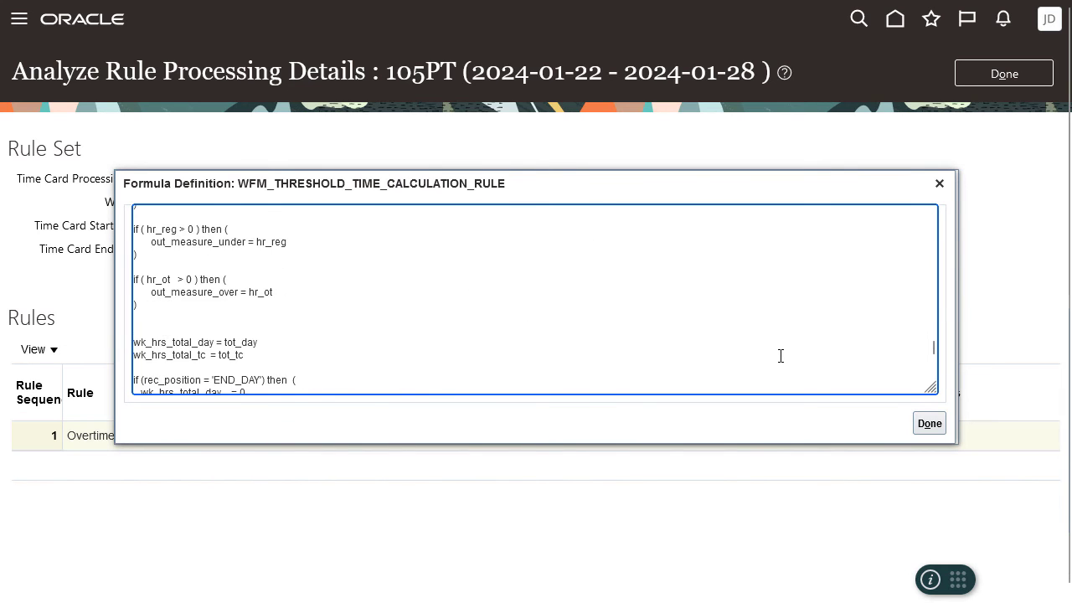
{"action": "scroll", "coordinate": [780, 356], "scroll_direction": "down", "scroll_amount": 2}
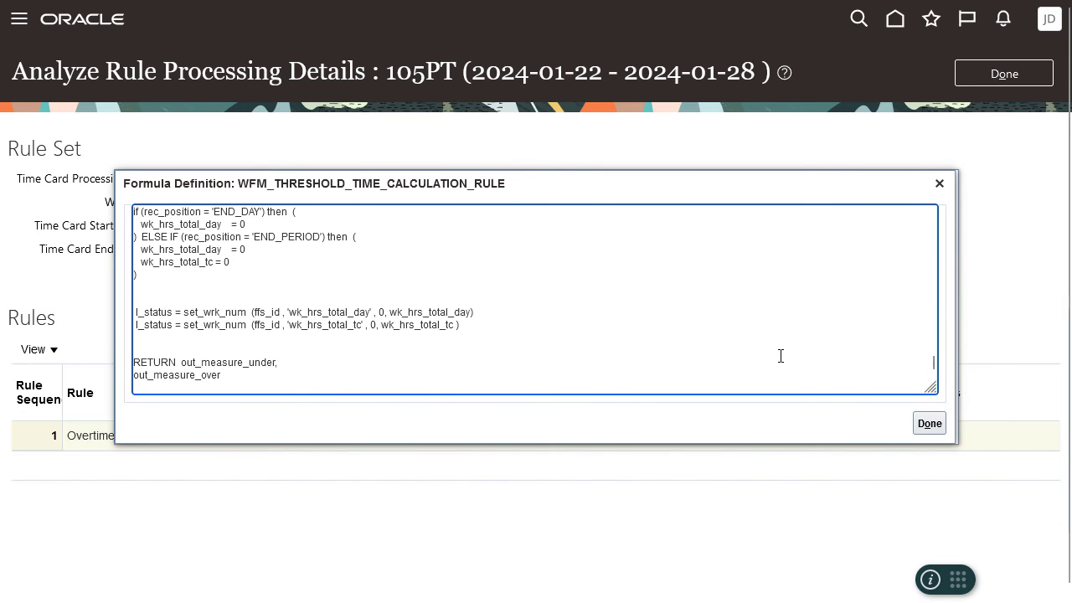
{"action": "left_click", "coordinate": [937, 429]}
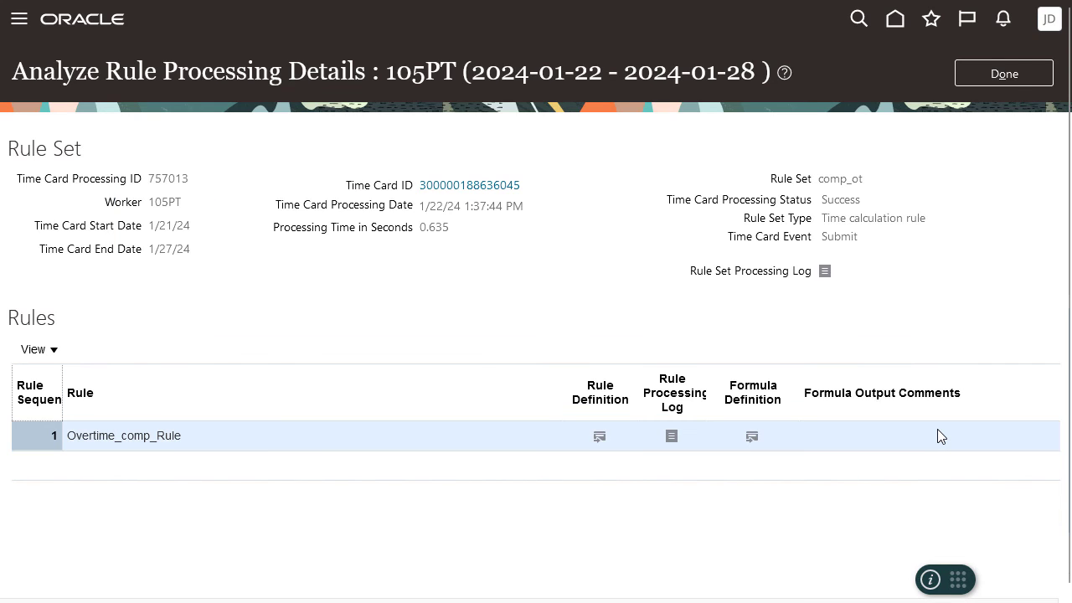